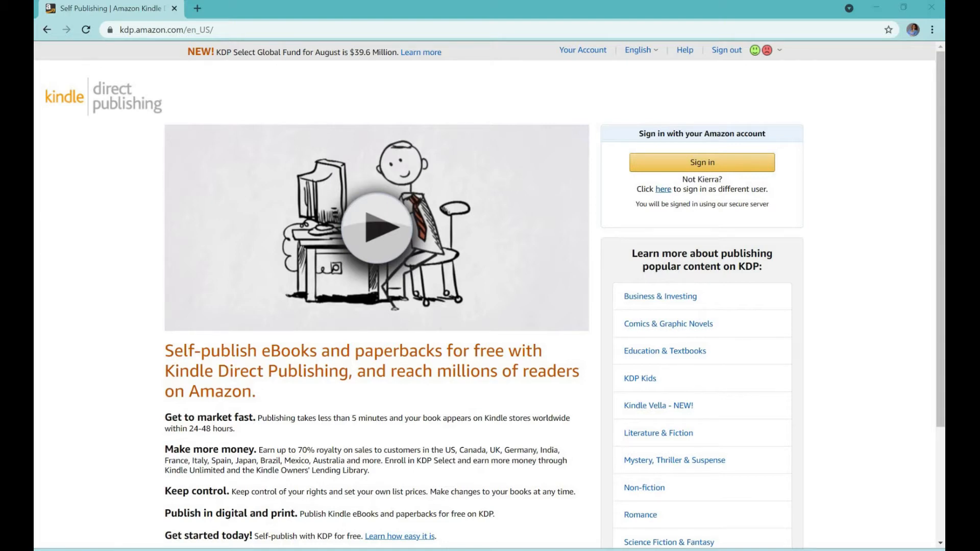
# Sign in to the publishing account and review its author/publisher, payment and tax information.
pyautogui.click(703, 162)
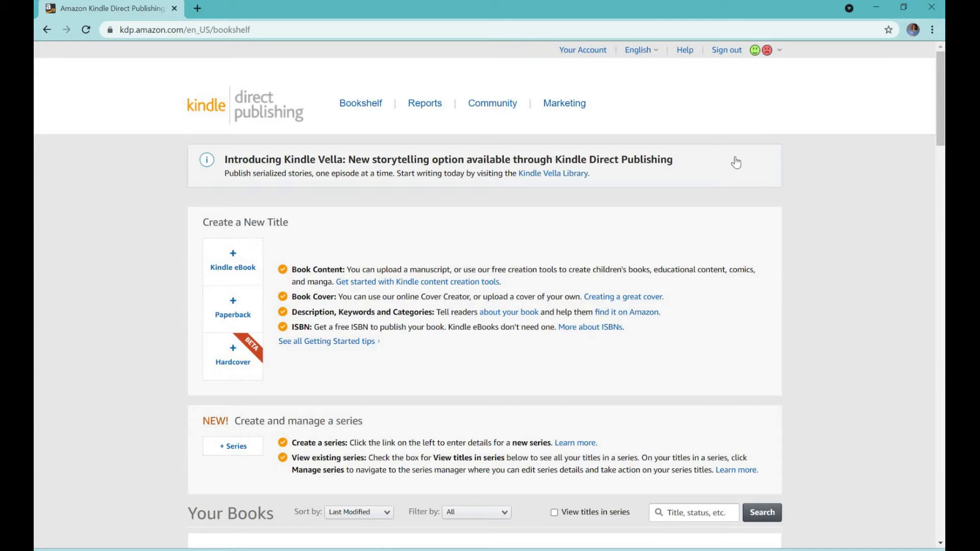
pyautogui.click(587, 51)
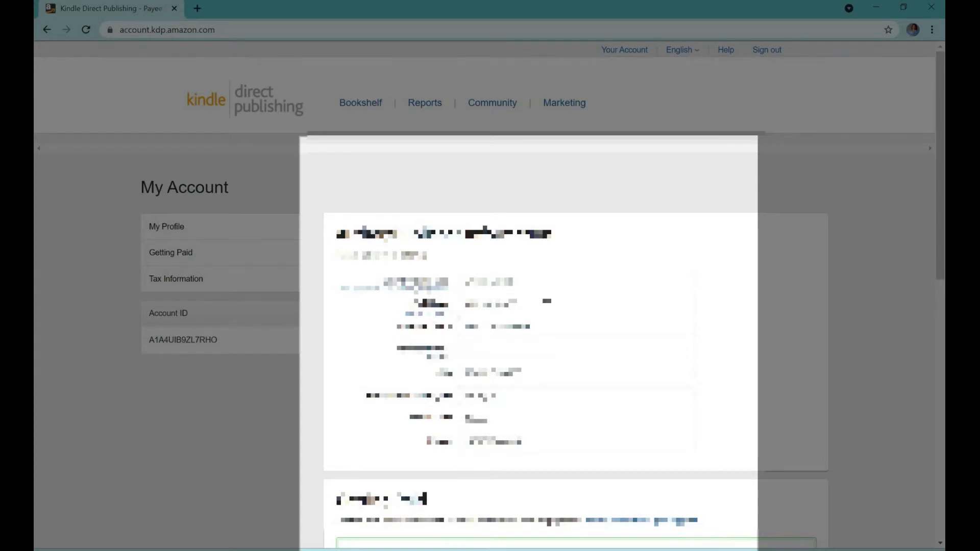
pyautogui.scroll(-3, 549, 313)
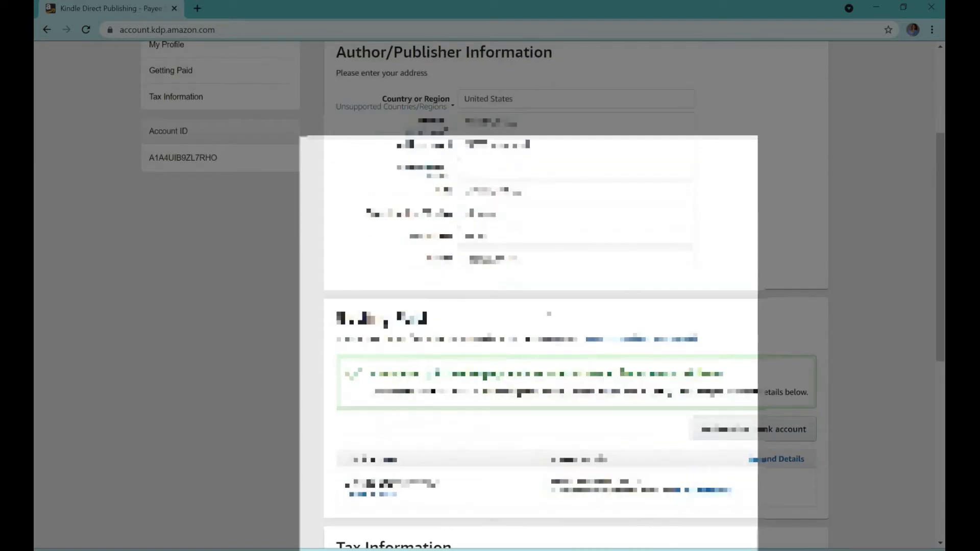
pyautogui.scroll(-2, 548, 314)
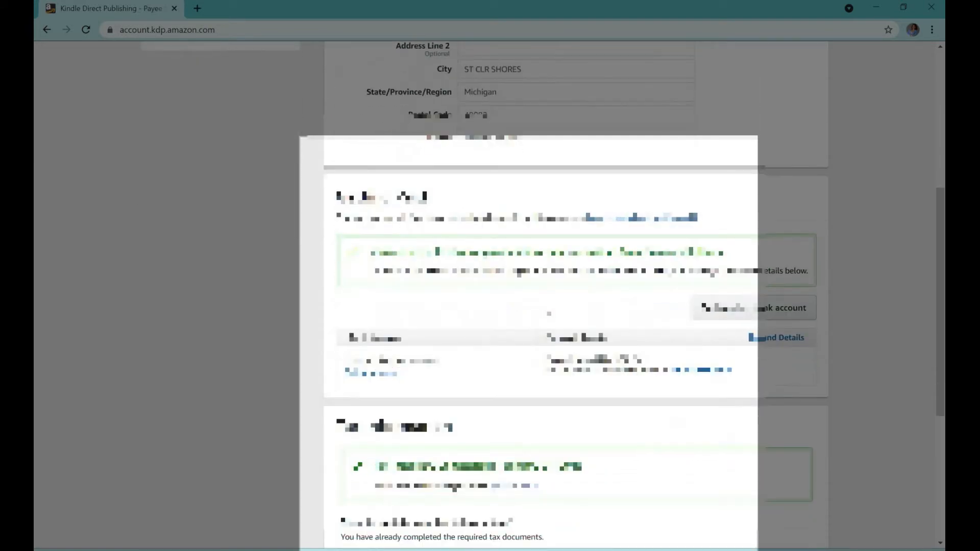
pyautogui.scroll(-3, 548, 313)
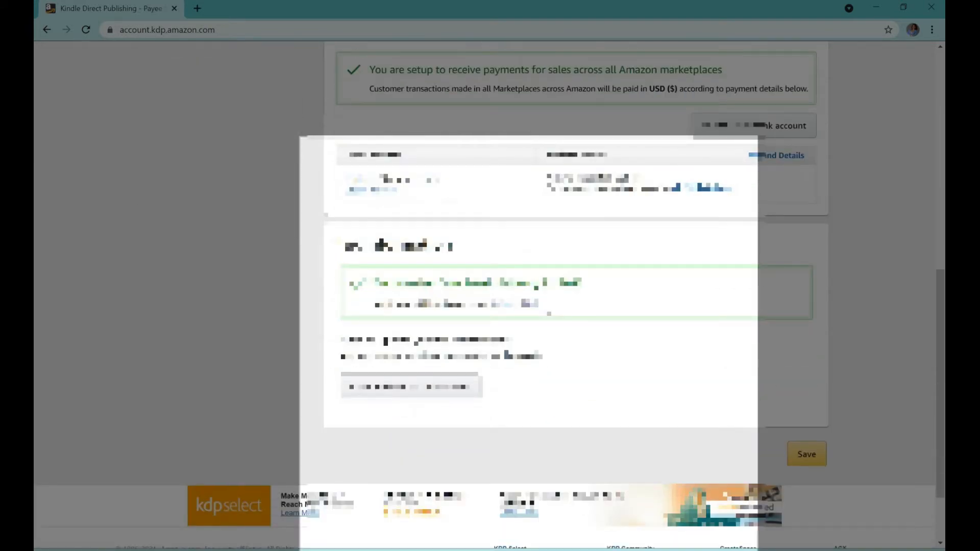
pyautogui.scroll(-2, 549, 313)
pyautogui.scroll(10, 549, 313)
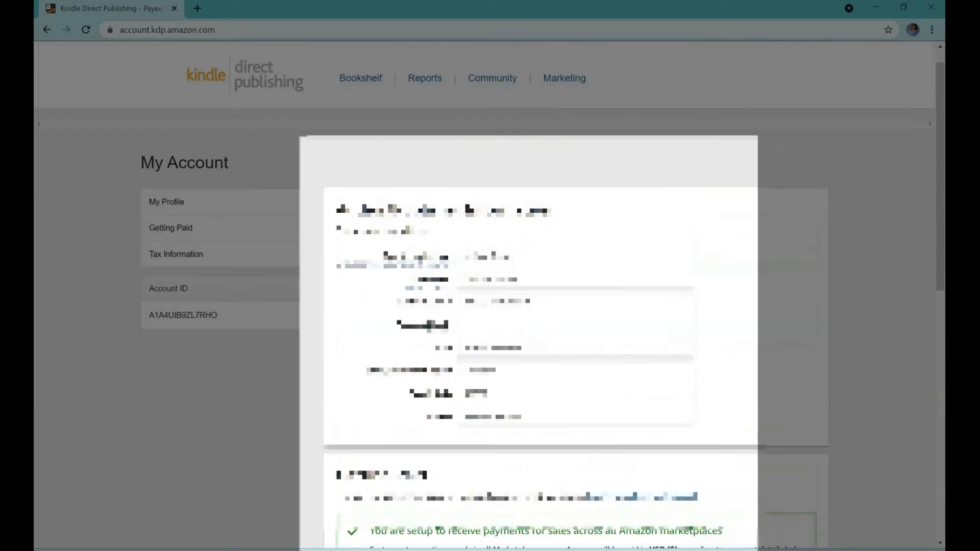
# Return to the Bookshelf and start creating a new paperback title.
pyautogui.click(361, 108)
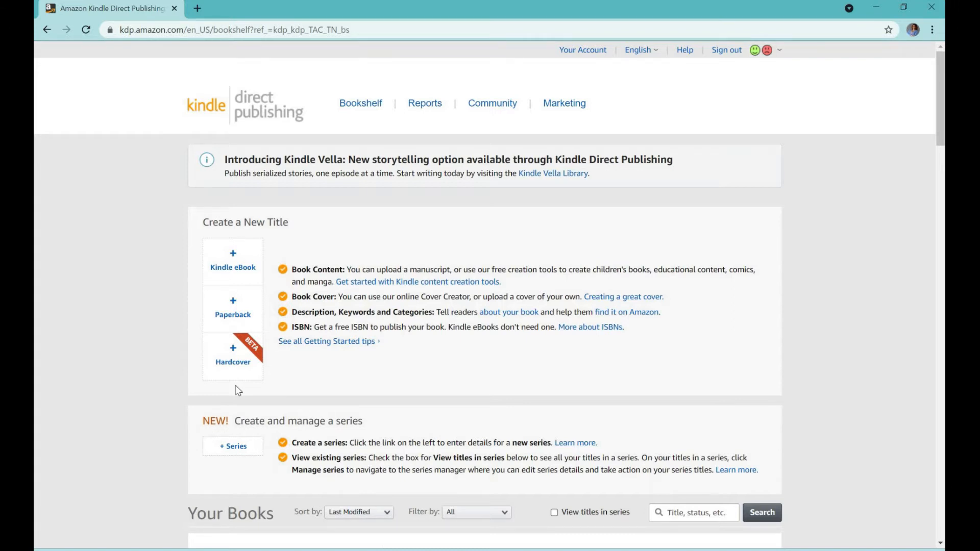
pyautogui.click(252, 307)
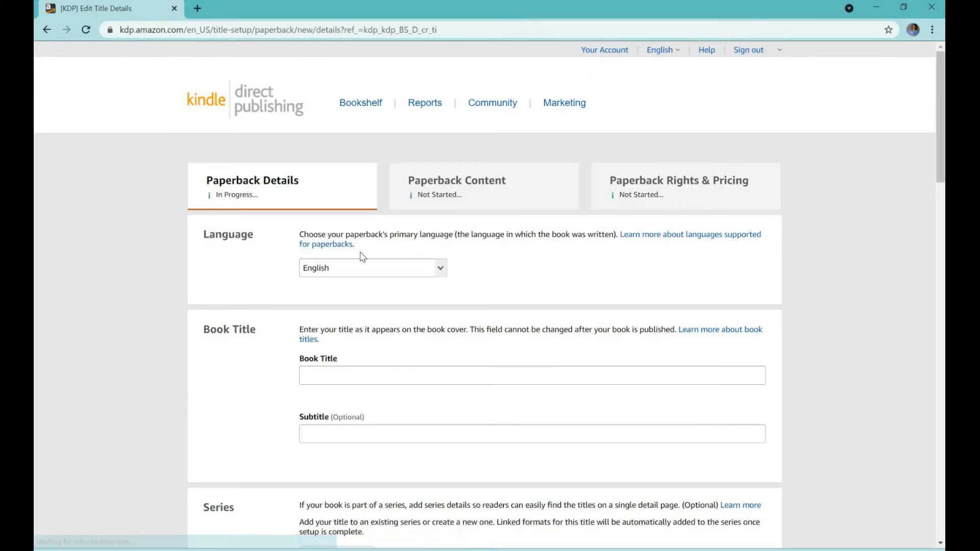
# Examine the paperback details form from language and book title through series, edition, author, contributors, description, publishing rights and keywords.
pyautogui.scroll(-1, 485, 257)
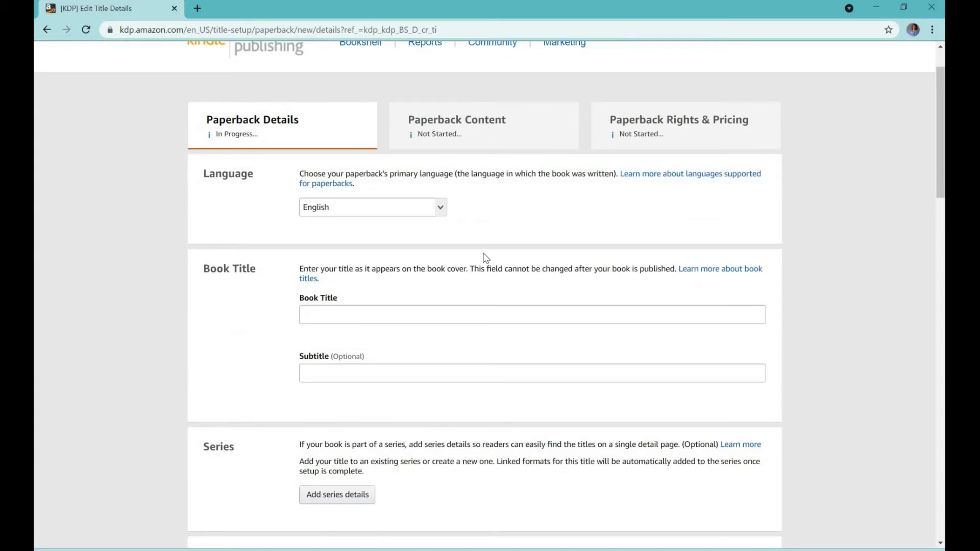
pyautogui.scroll(-2, 485, 258)
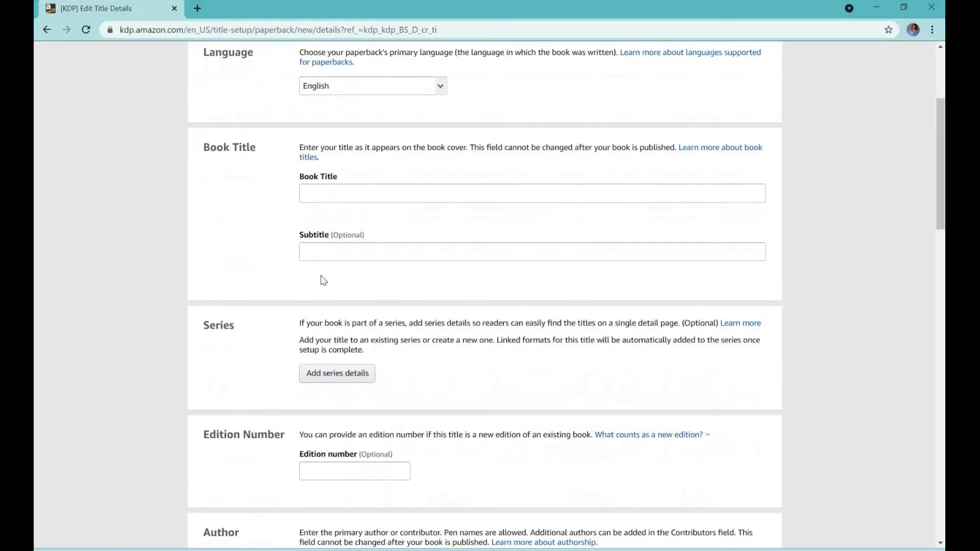
pyautogui.scroll(-1, 262, 285)
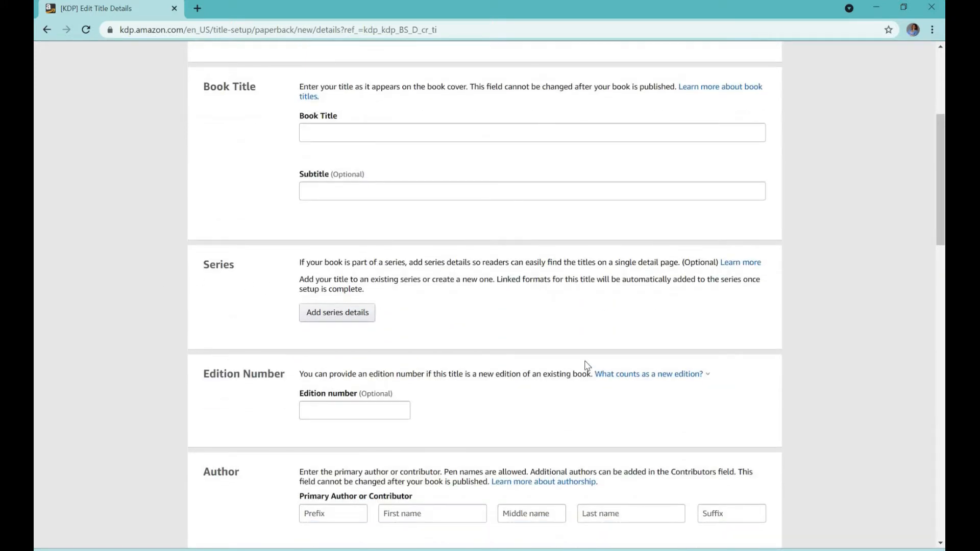
pyautogui.scroll(-2, 374, 311)
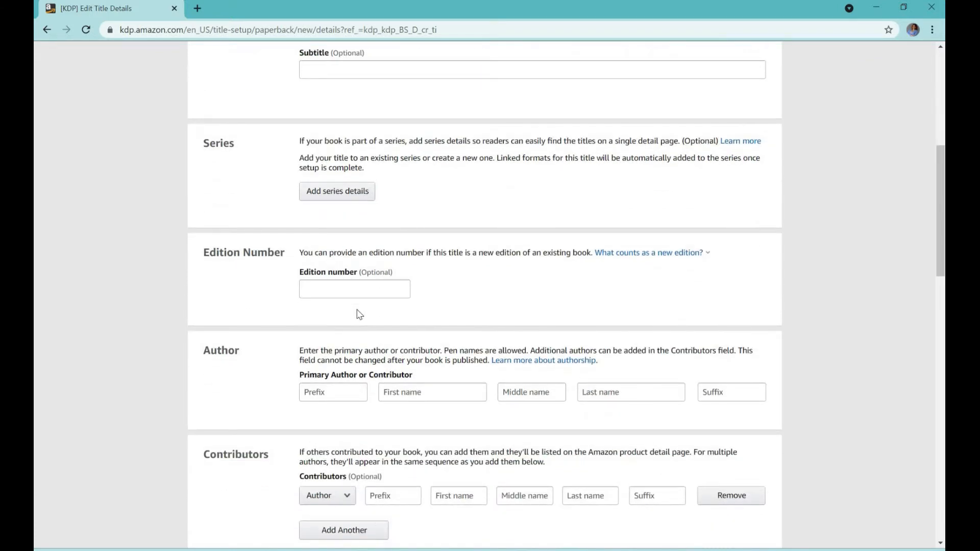
pyautogui.scroll(-2, 305, 328)
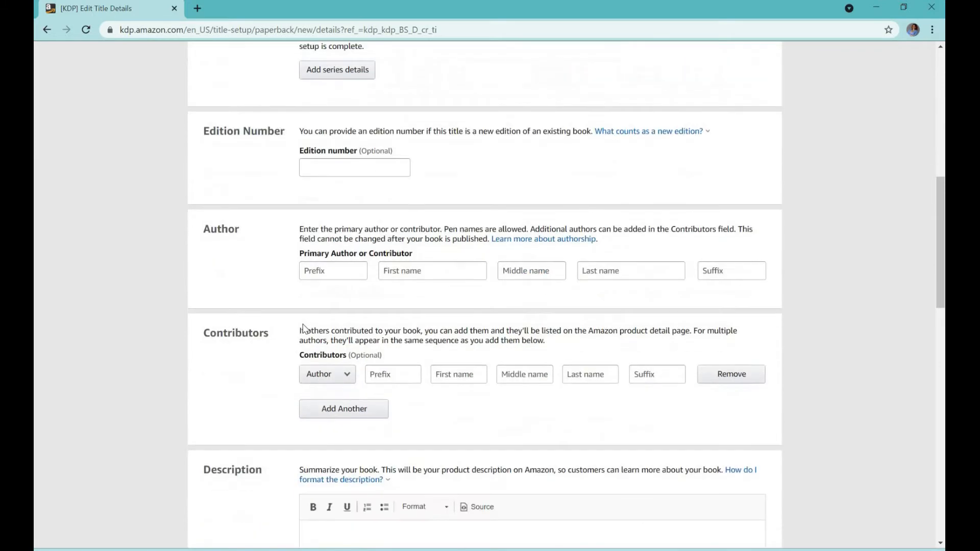
pyautogui.scroll(-3, 304, 329)
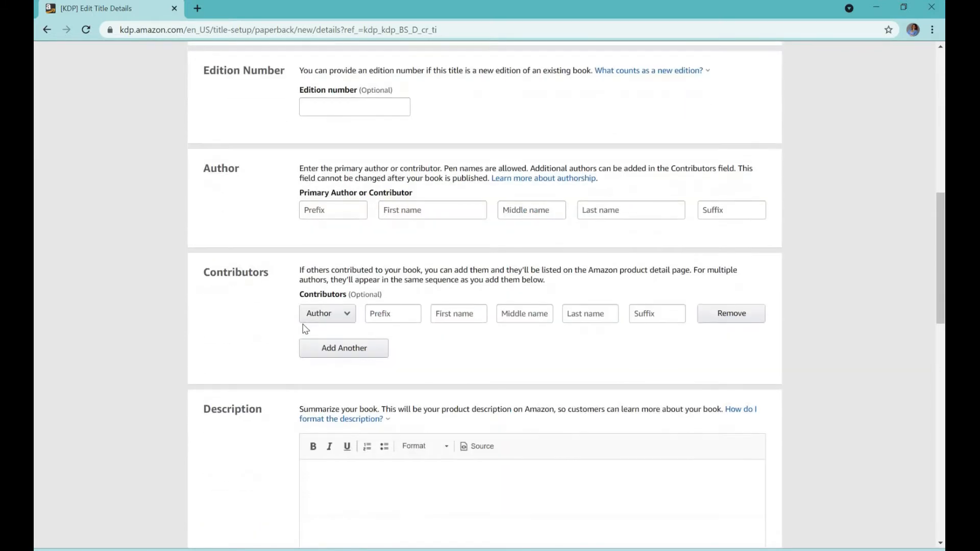
pyautogui.scroll(-1, 305, 328)
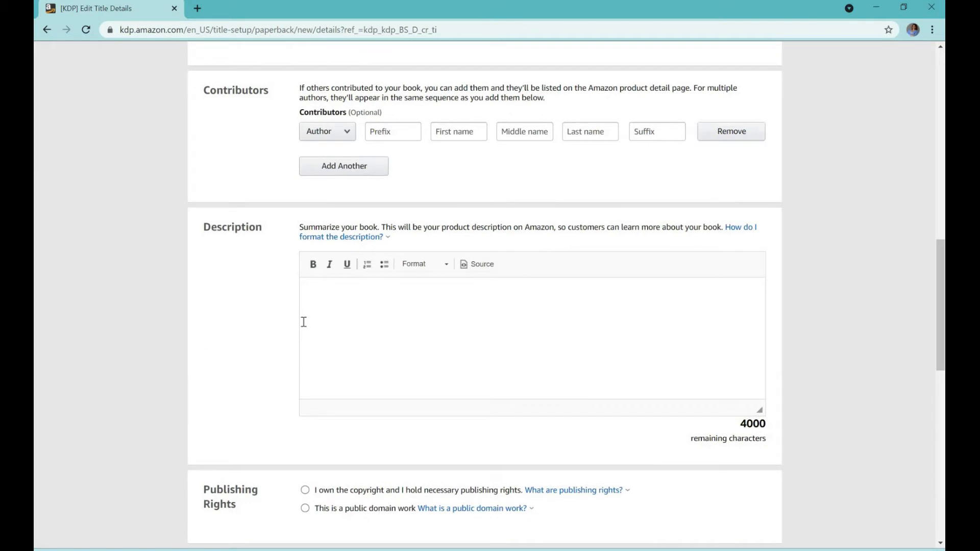
pyautogui.scroll(-2, 387, 370)
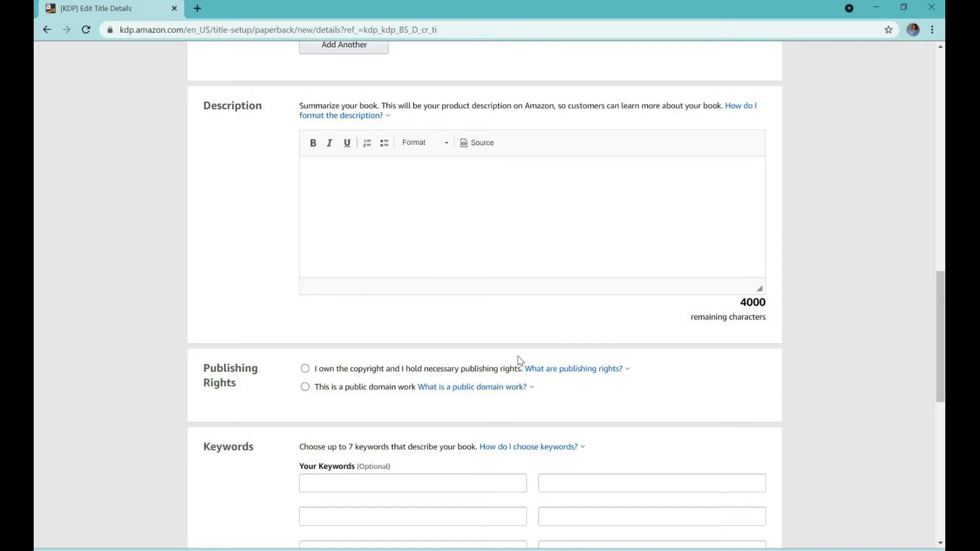
pyautogui.scroll(-1, 519, 359)
pyautogui.scroll(-2, 519, 361)
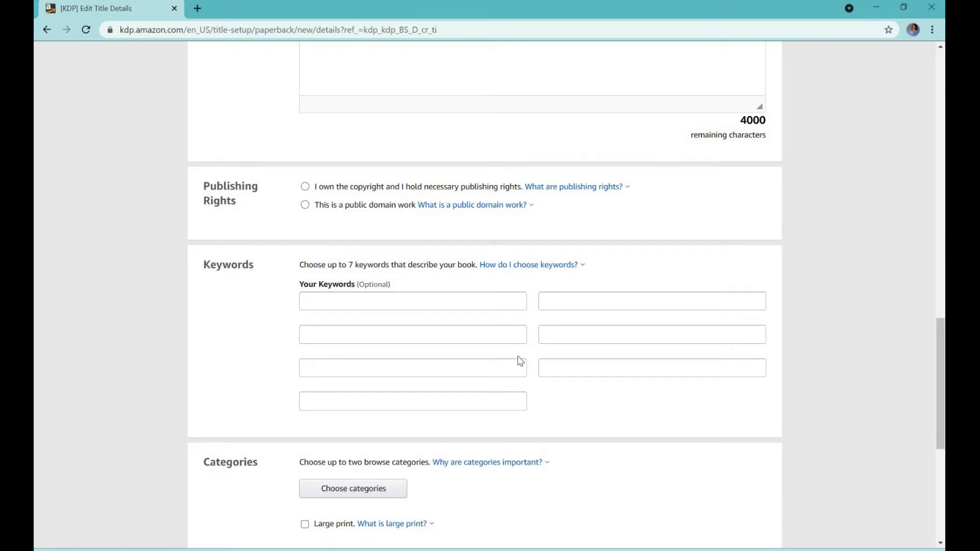
# Enter the book keywords "self help", "women", "healing" and "relationships" in four separate keyword fields.
pyautogui.click(518, 306)
pyautogui.write('self help')
pyautogui.click(499, 335)
pyautogui.write('women')
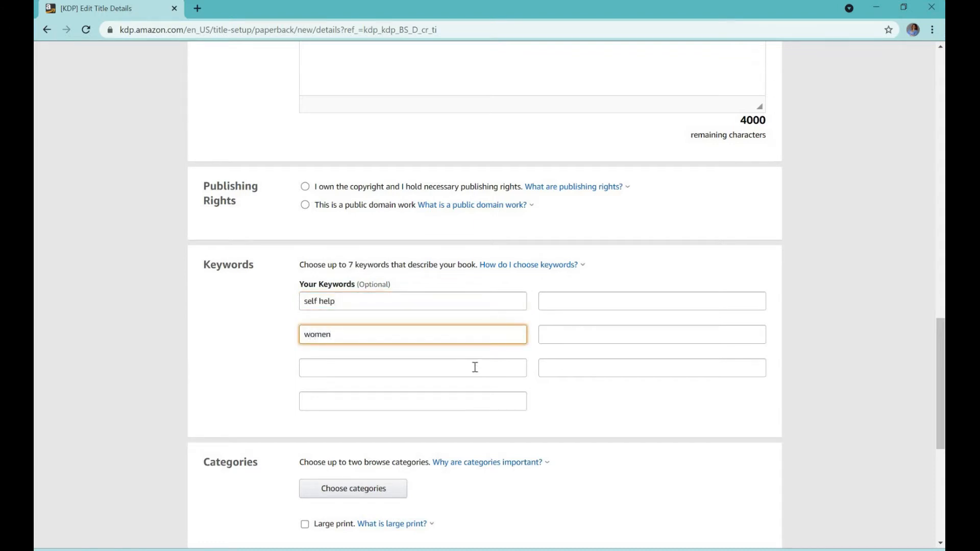
pyautogui.click(474, 368)
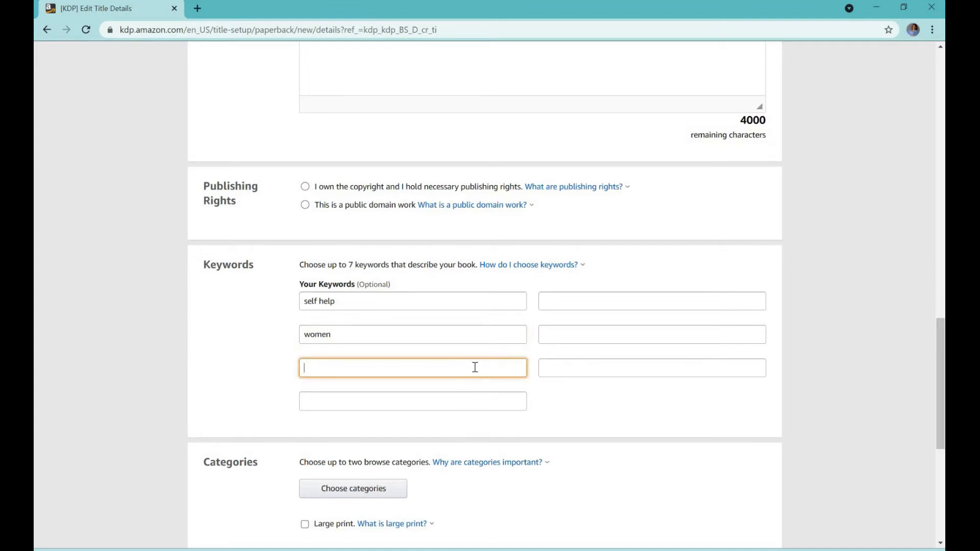
pyautogui.write('healing')
pyautogui.click(464, 404)
pyautogui.write('relationships')
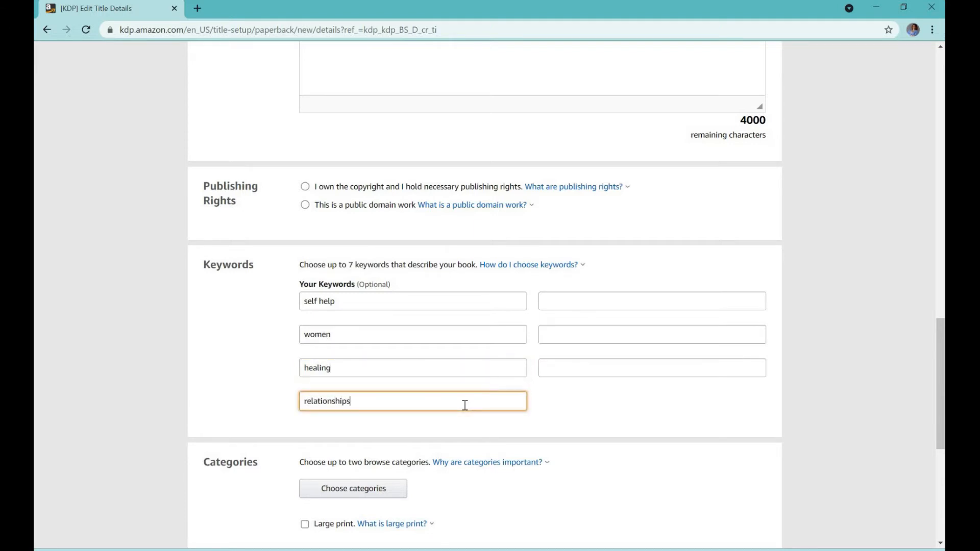
# Open the category chooser, expand Nonfiction and browse the subcategories of Body, Mind & Spirit.
pyautogui.scroll(-2, 408, 380)
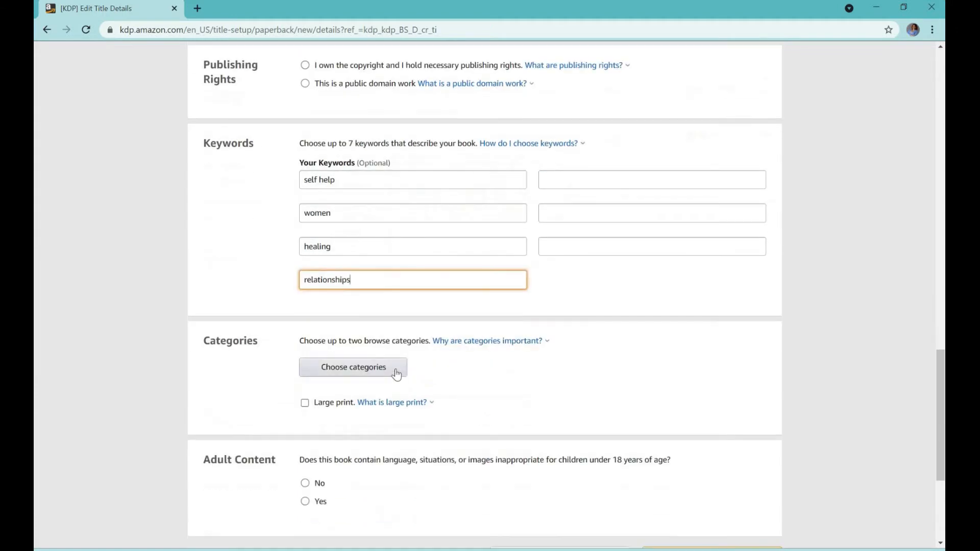
pyautogui.click(397, 374)
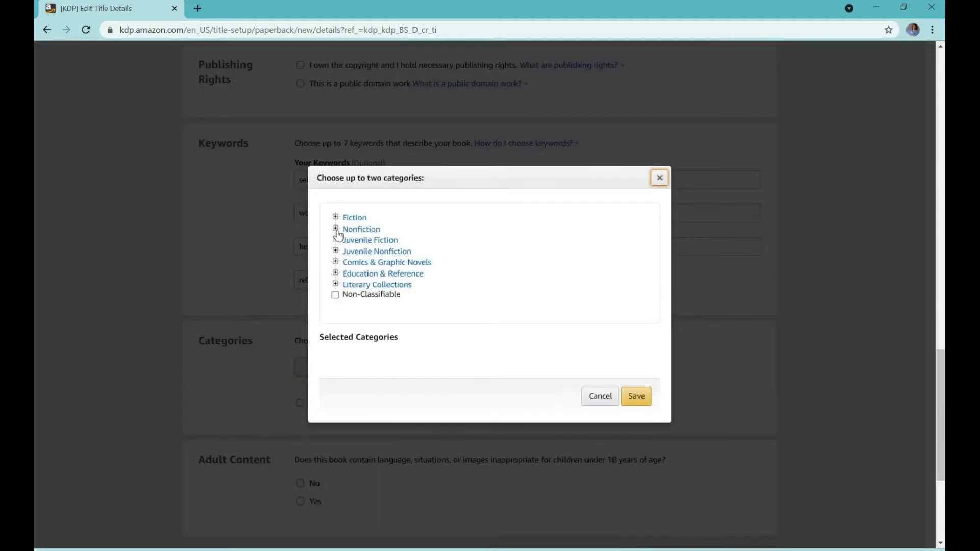
pyautogui.click(336, 230)
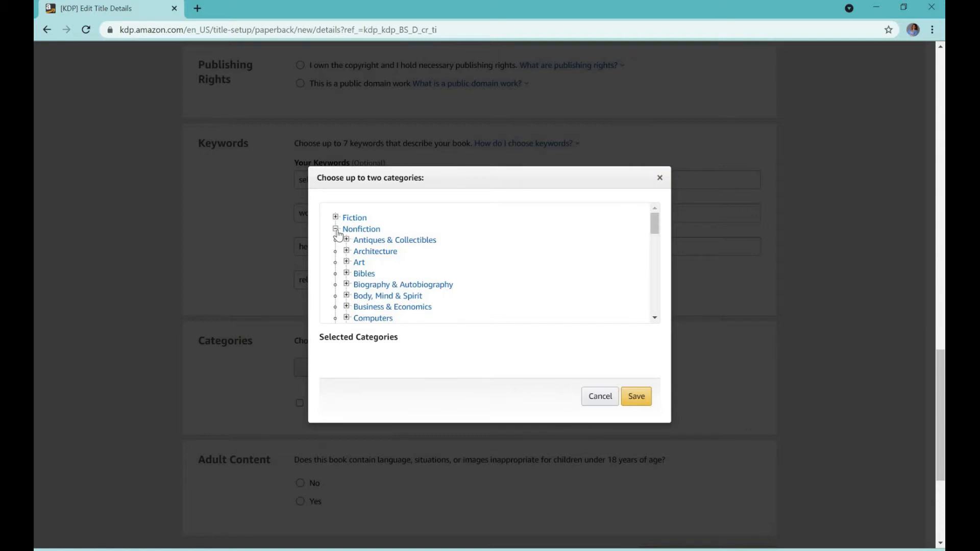
pyautogui.click(346, 296)
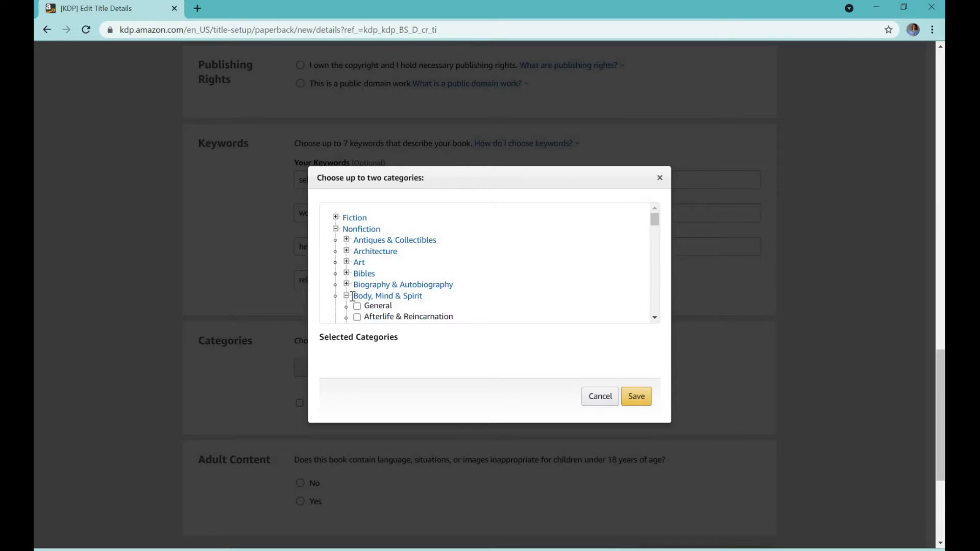
pyautogui.scroll(-1, 354, 301)
pyautogui.scroll(-1, 354, 301)
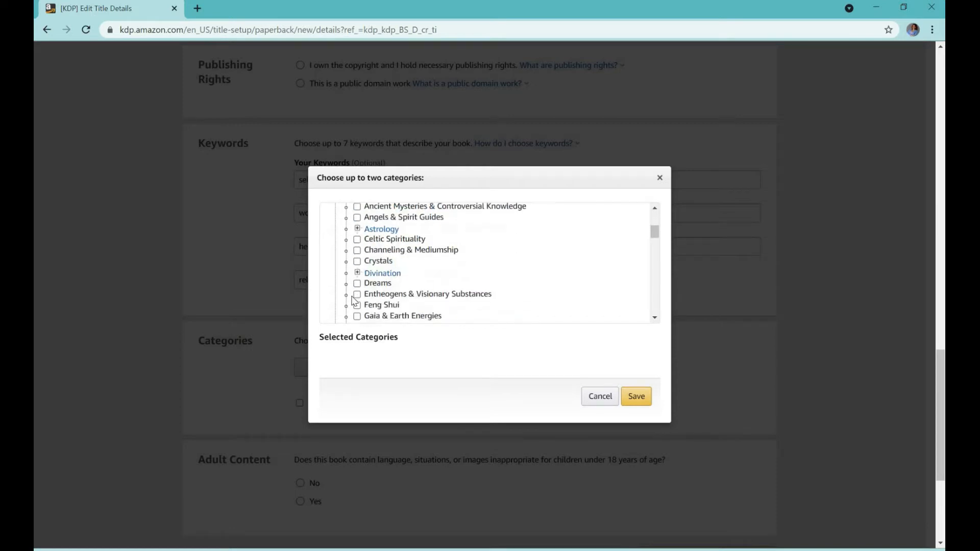
pyautogui.scroll(-1, 354, 301)
pyautogui.scroll(-2, 354, 301)
pyautogui.scroll(-3, 353, 300)
pyautogui.scroll(8, 352, 297)
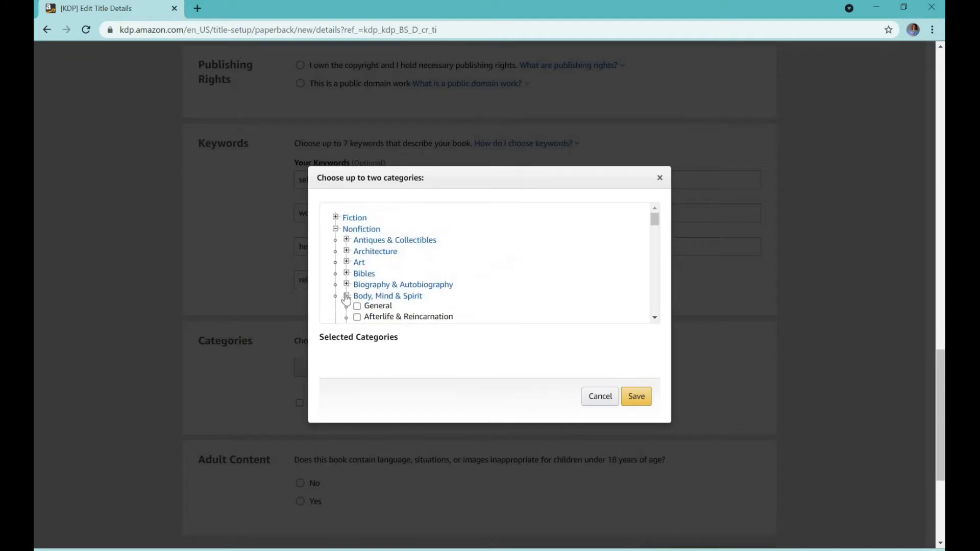
pyautogui.click(347, 297)
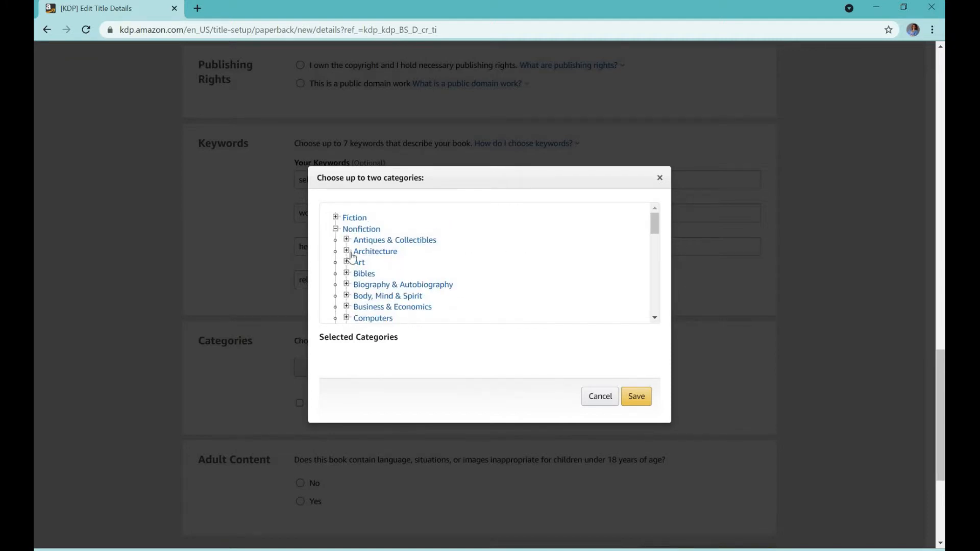
# Assign the category Nonfiction > Business & Economics > Business Etiquette to the book and save the selection.
pyautogui.scroll(-1, 351, 258)
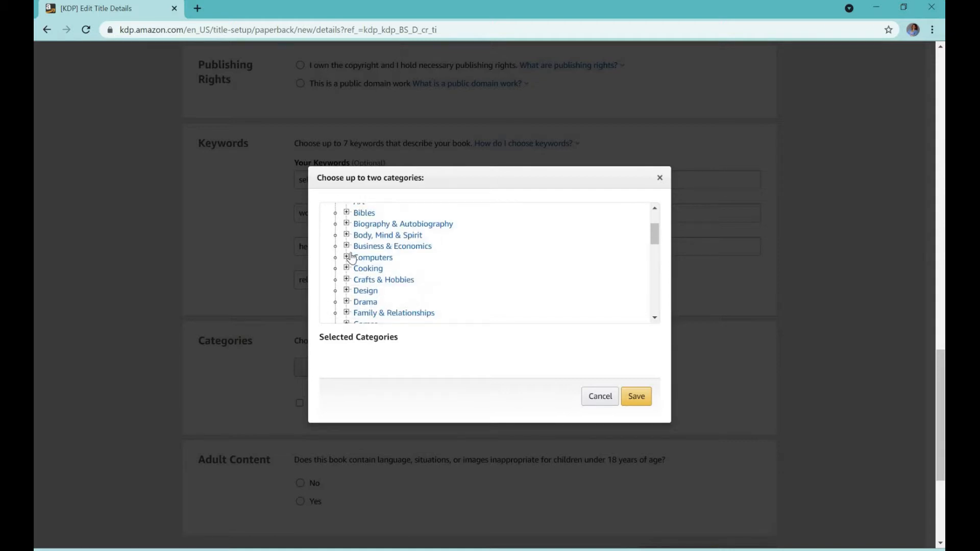
pyautogui.click(347, 246)
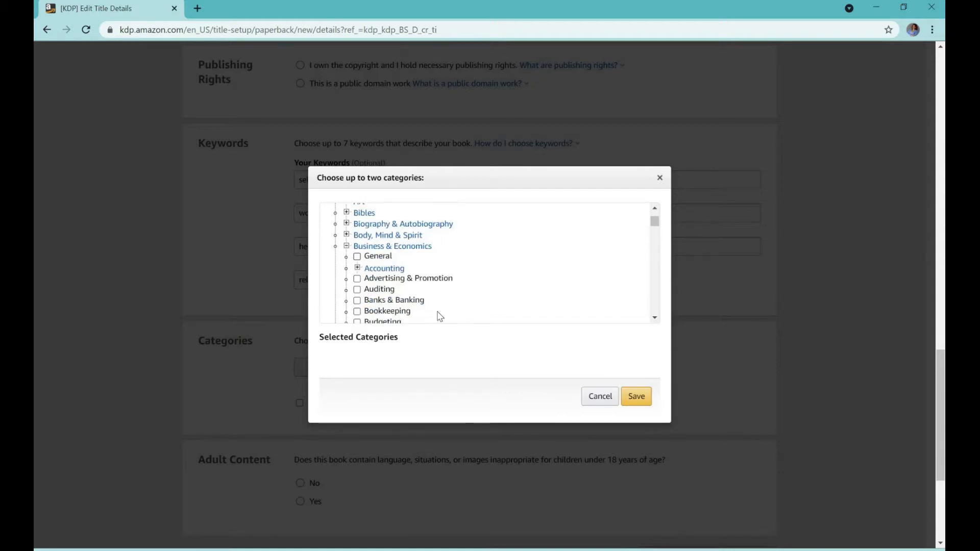
pyautogui.scroll(-2, 389, 306)
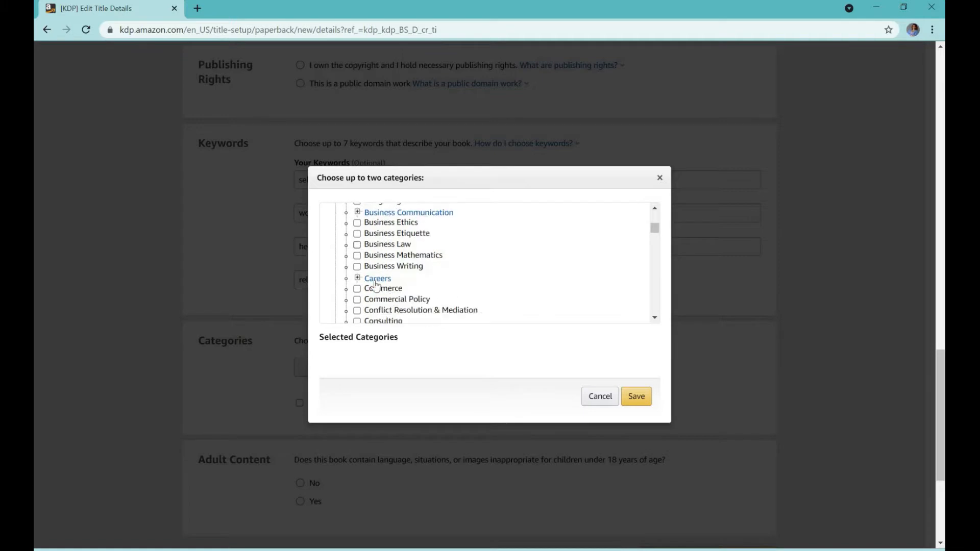
pyautogui.click(357, 234)
pyautogui.click(641, 412)
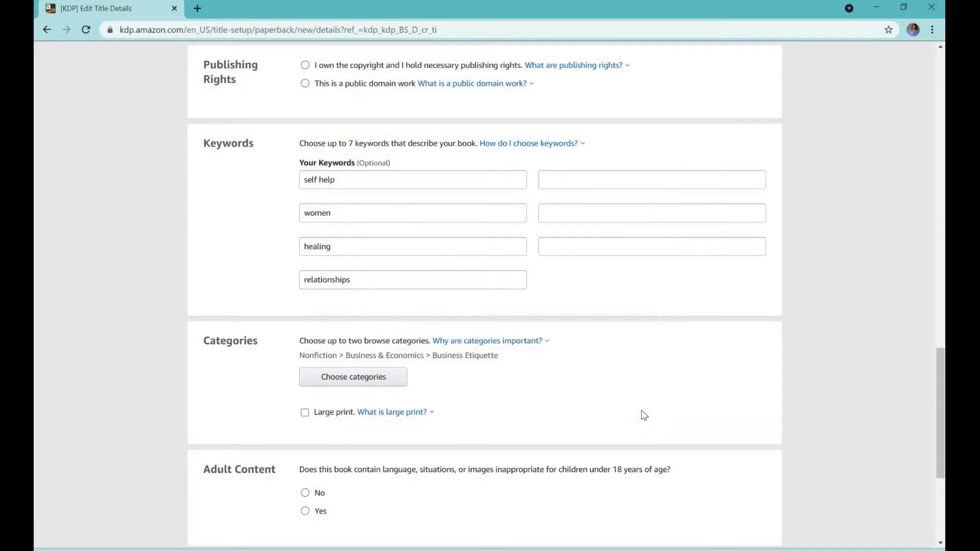
# Answer No to the adult content question and try to save and continue to the content stage.
pyautogui.scroll(-1, 644, 415)
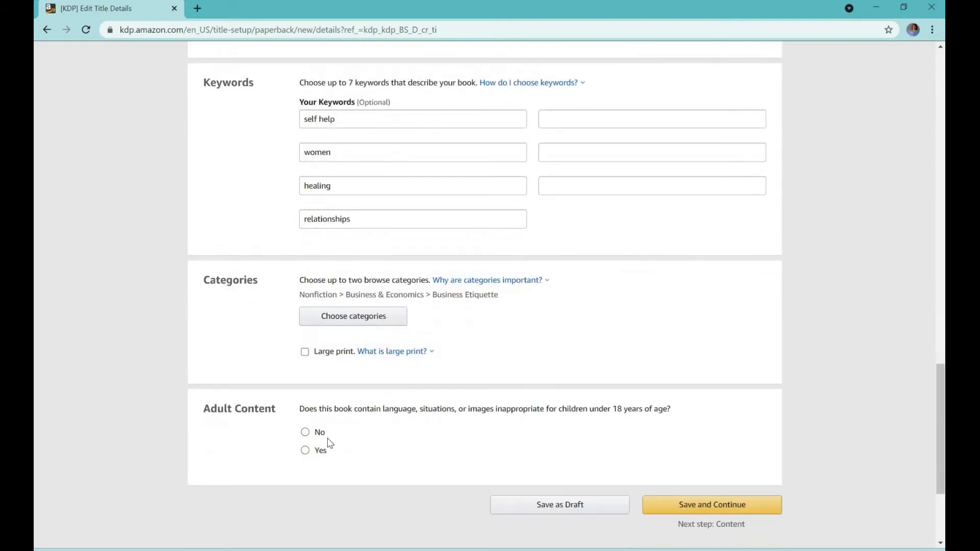
pyautogui.click(305, 432)
pyautogui.click(659, 500)
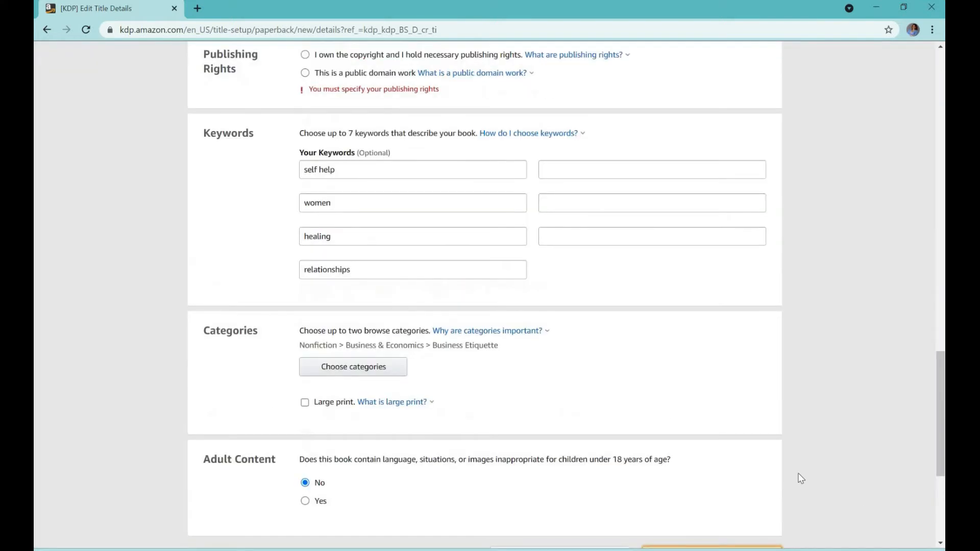
# Declare in the publishing rights that you own the copyright and hold the necessary publishing rights.
pyautogui.scroll(1, 800, 479)
pyautogui.click(305, 116)
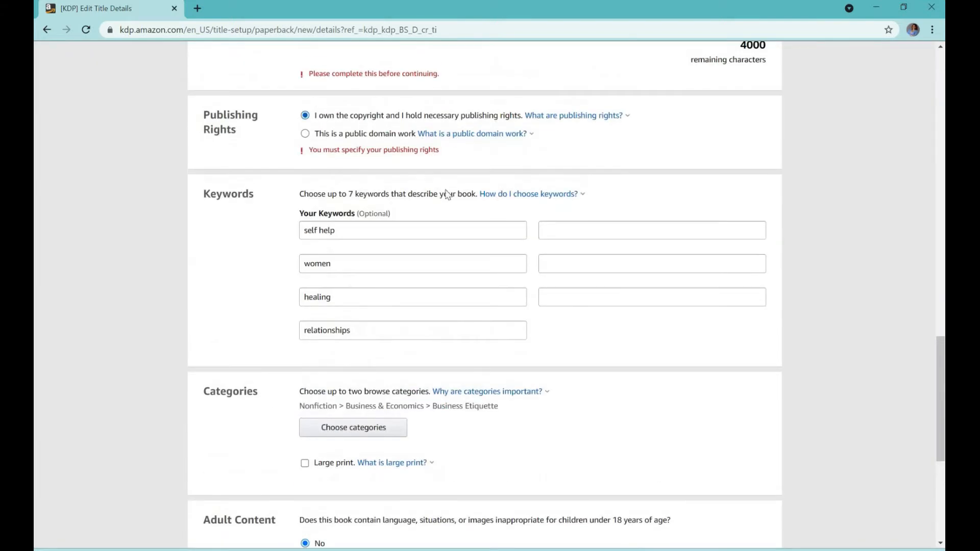
pyautogui.scroll(5, 447, 207)
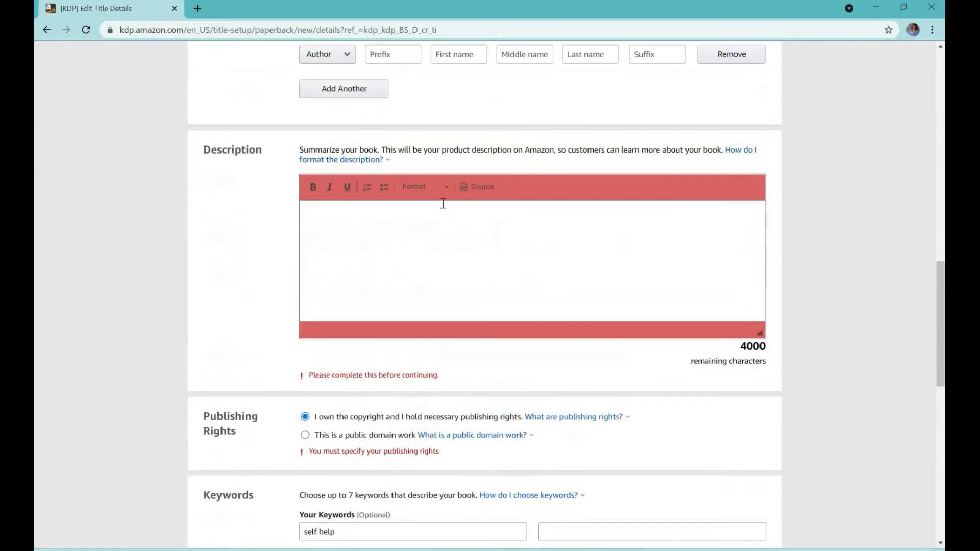
# Fill in the book description with the placeholder text "fdhfkjfnesm,fnfkskkfdljmefksflmlfrskllfslj".
pyautogui.click(437, 212)
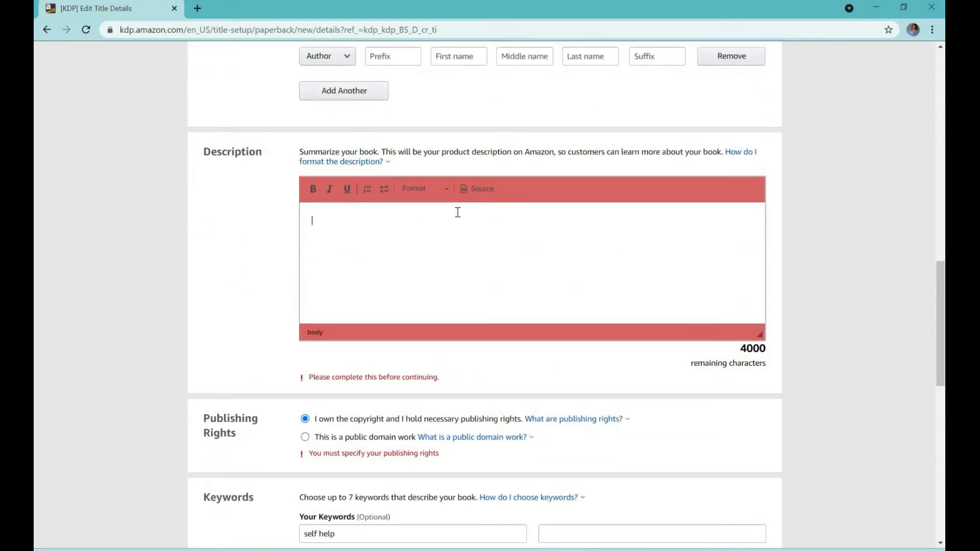
pyautogui.write('fdhfkjfnesm,fnfkskkfdl')
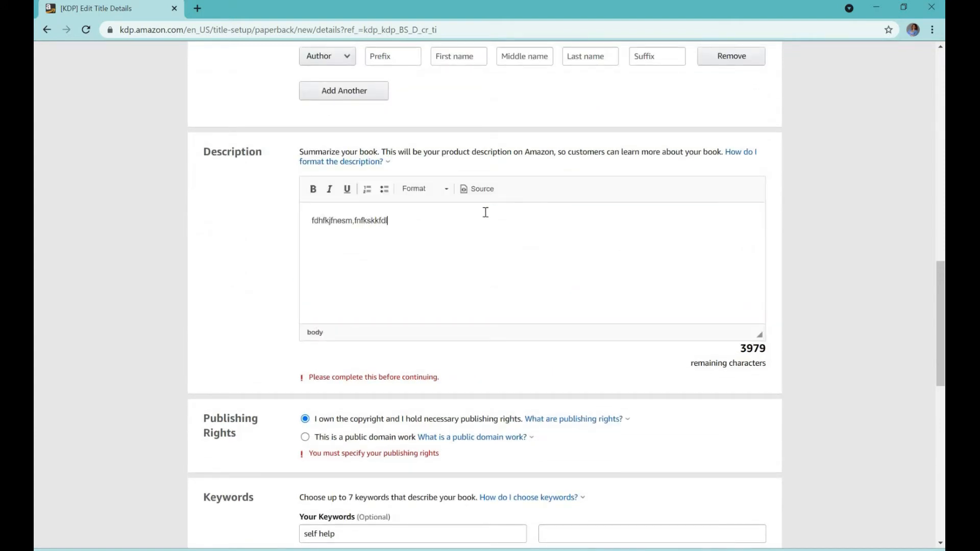
pyautogui.write('jmefksflmlfrskllfslj')
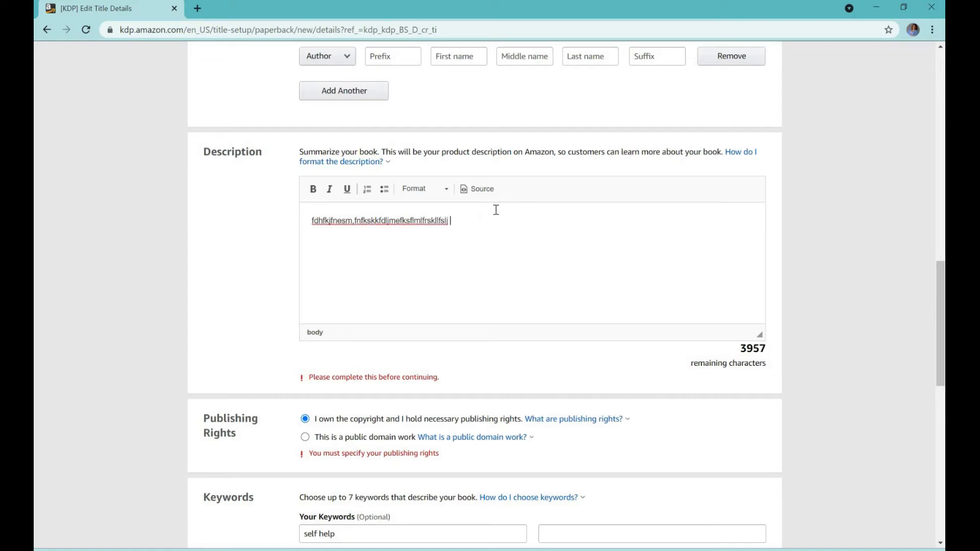
# Fill in the primary author's first and last name from a saved autofill suggestion.
pyautogui.scroll(2, 495, 211)
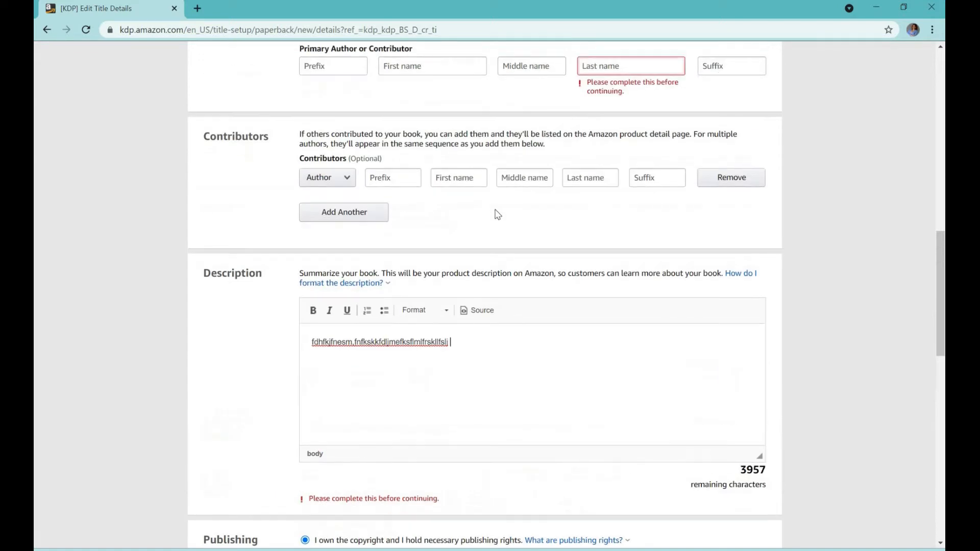
pyautogui.scroll(2, 475, 196)
pyautogui.click(473, 189)
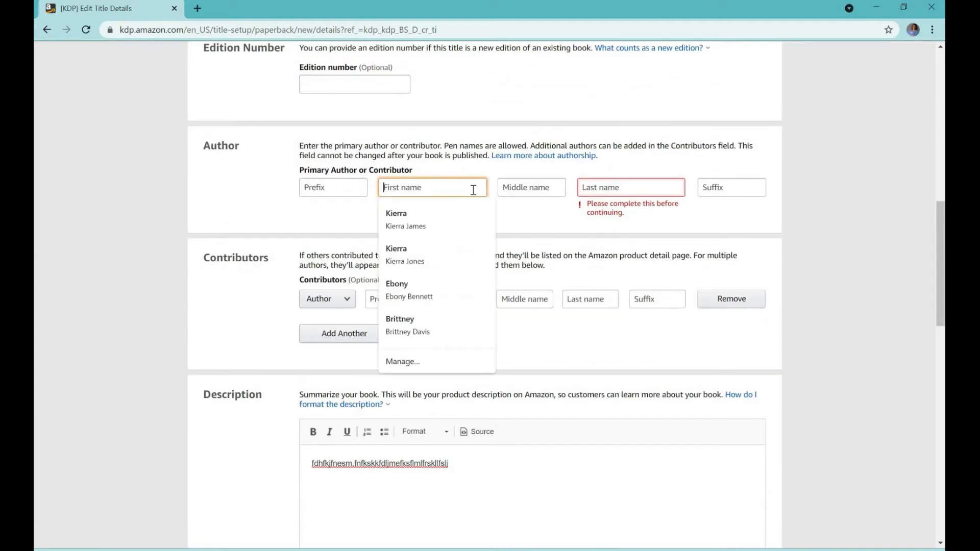
pyautogui.click(454, 230)
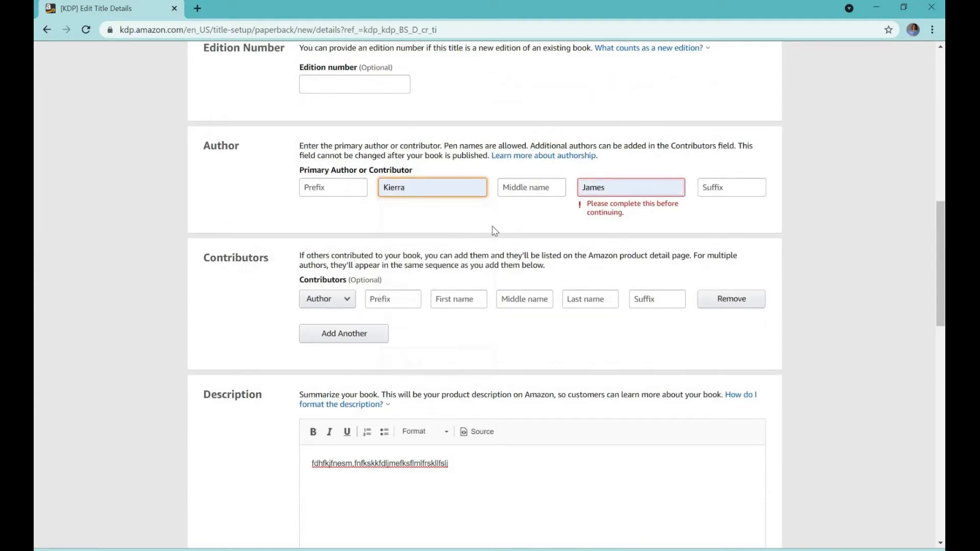
# Enter "Test Title" as the book title, and save the paperback details to continue to the content stage.
pyautogui.scroll(6, 494, 223)
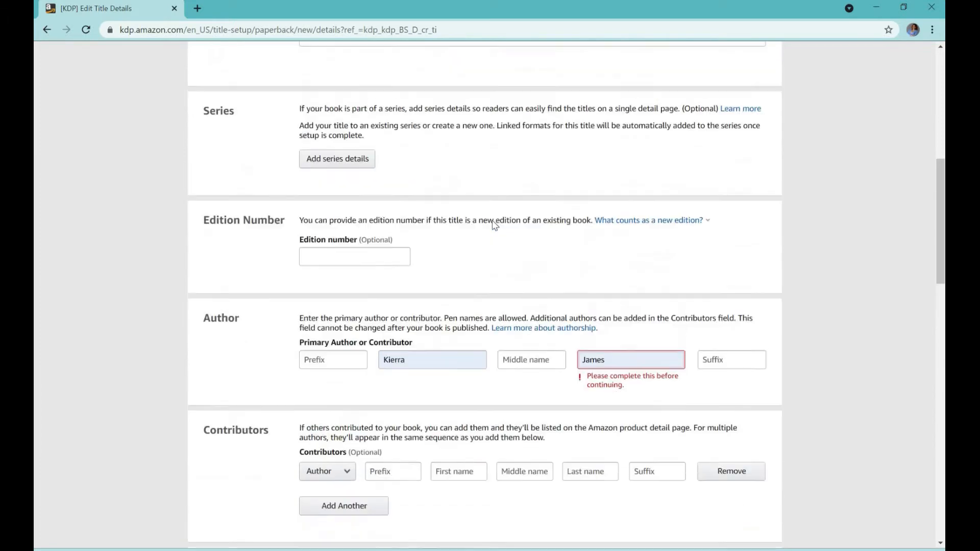
pyautogui.write('Test Title')
pyautogui.scroll(-1, 494, 164)
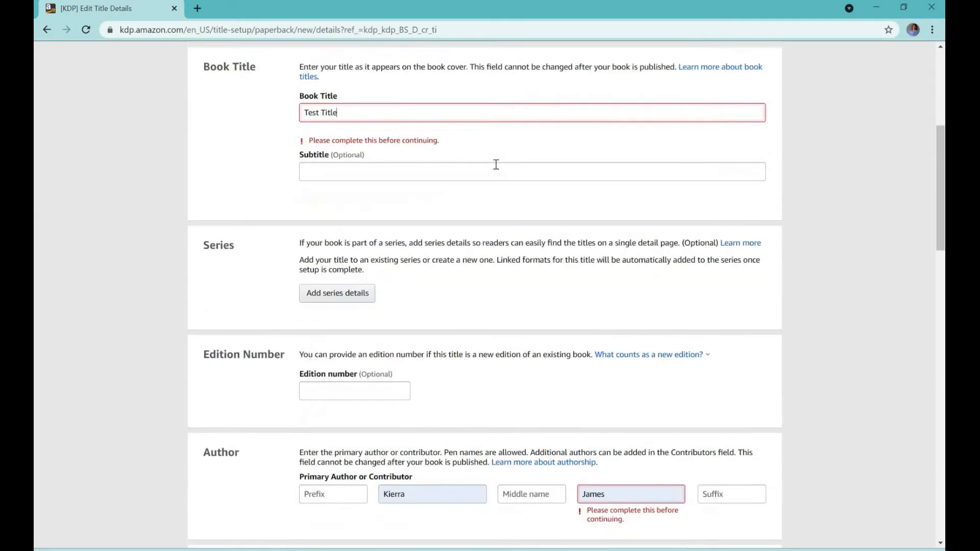
pyautogui.scroll(-9, 496, 164)
pyautogui.scroll(-7, 710, 280)
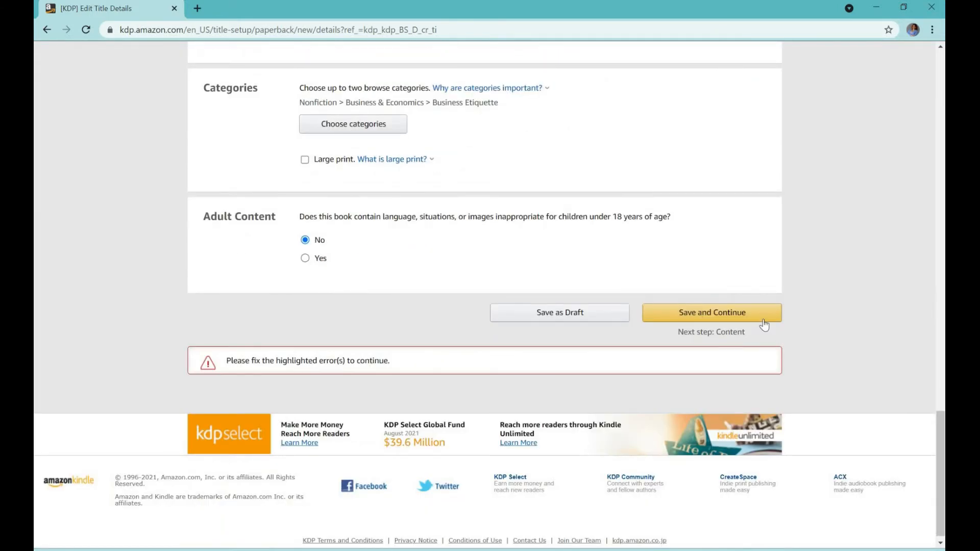
pyautogui.click(764, 311)
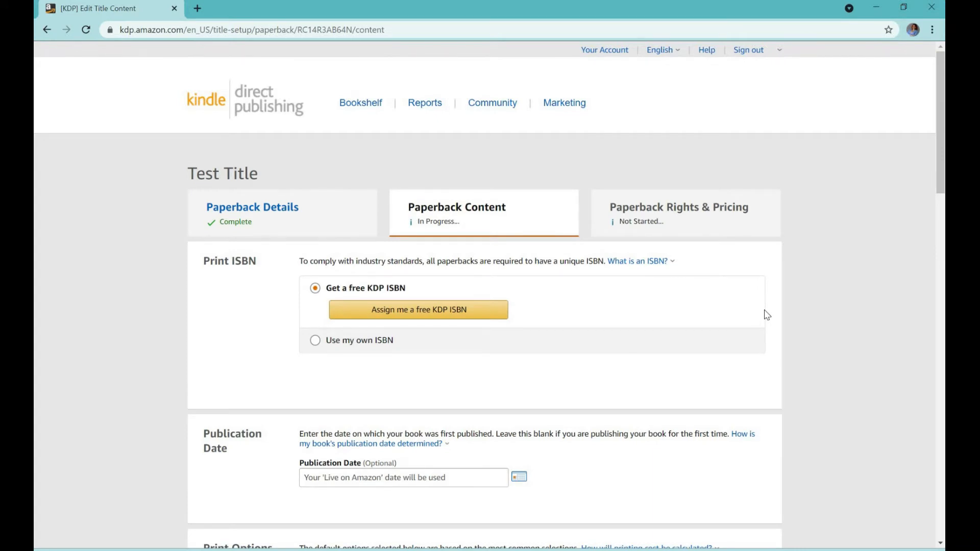
pyautogui.click(315, 341)
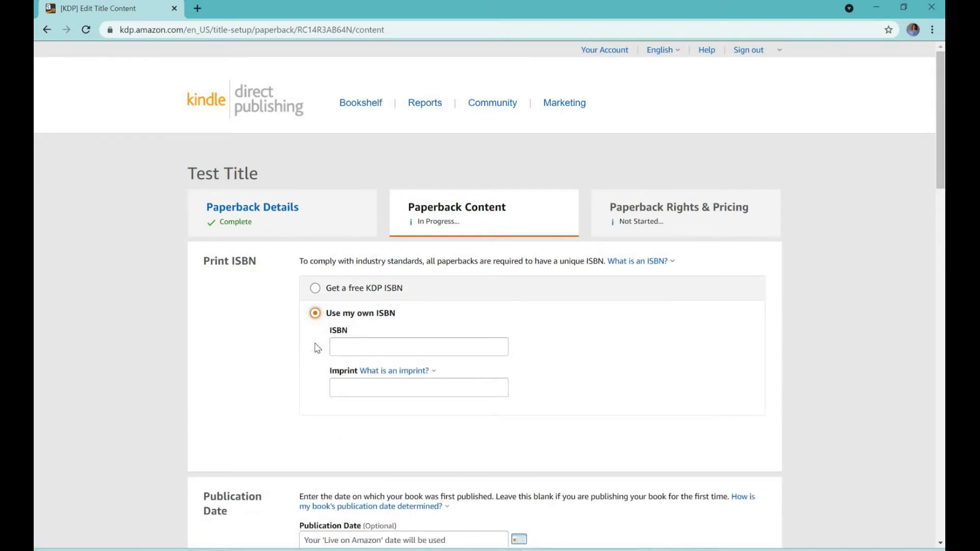
pyautogui.rightClick(394, 348)
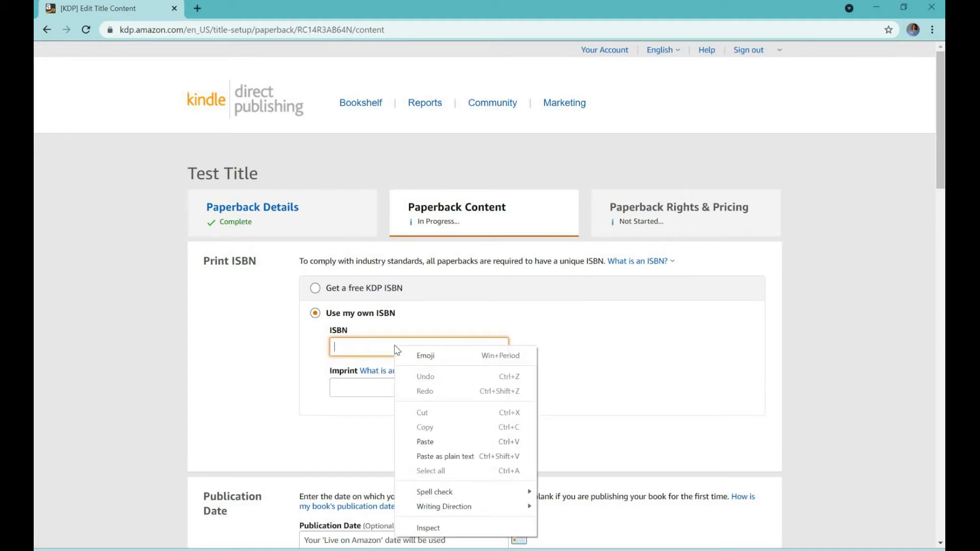
pyautogui.click(456, 442)
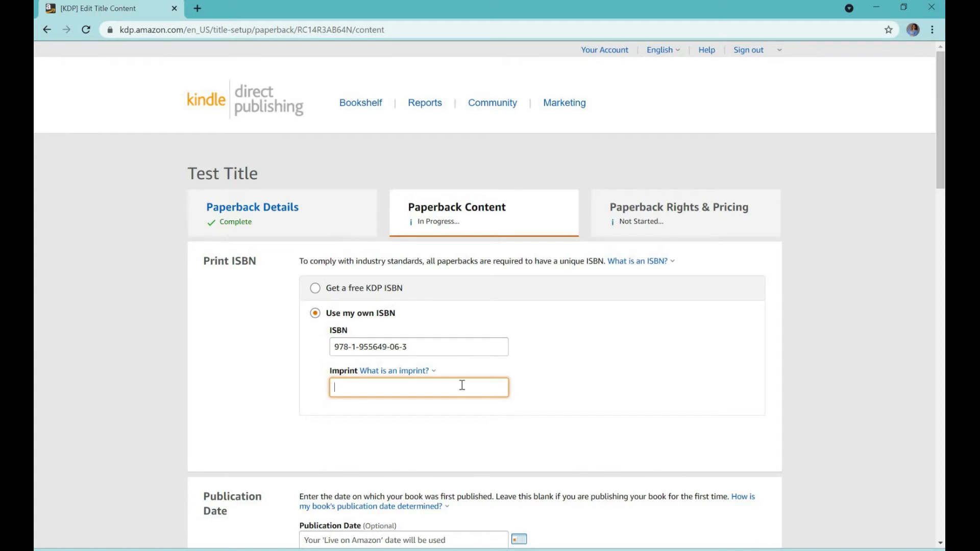
pyautogui.write('House Capacity Publishing')
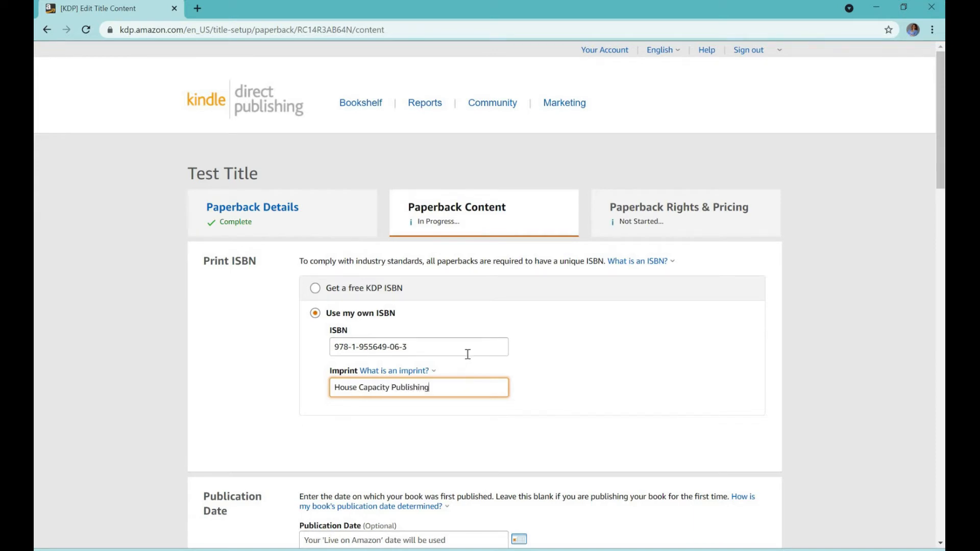
# Set the publication date to 09/23/2021.
pyautogui.scroll(-2, 469, 363)
pyautogui.scroll(-1, 469, 361)
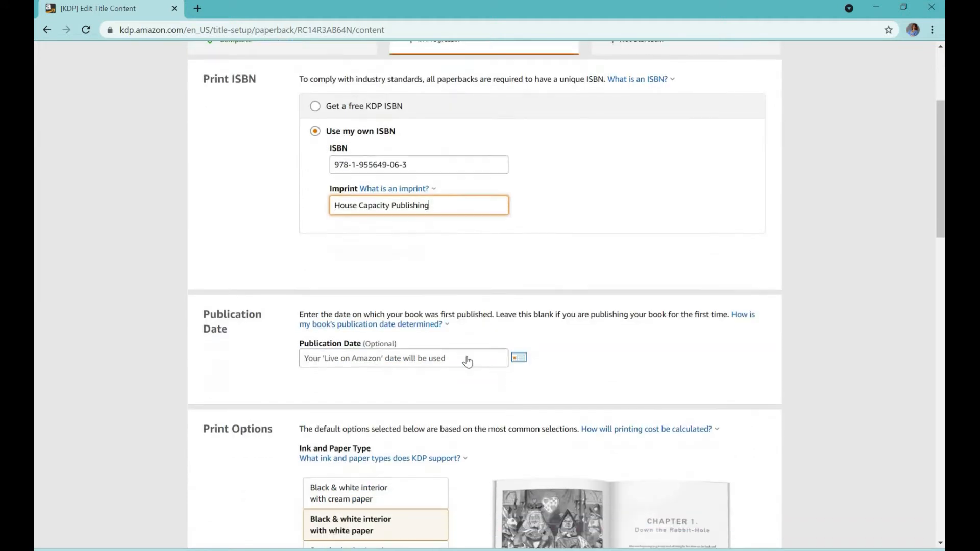
pyautogui.click(519, 358)
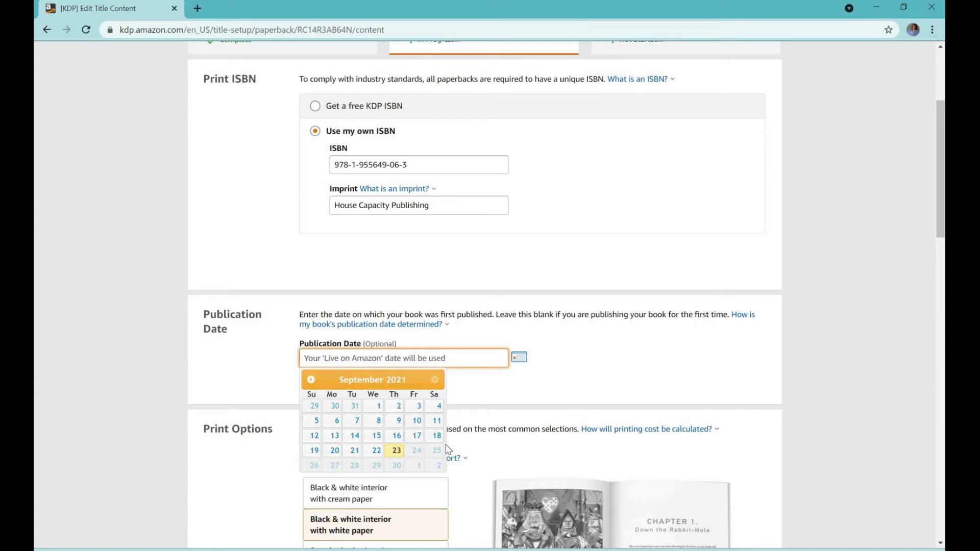
pyautogui.click(396, 451)
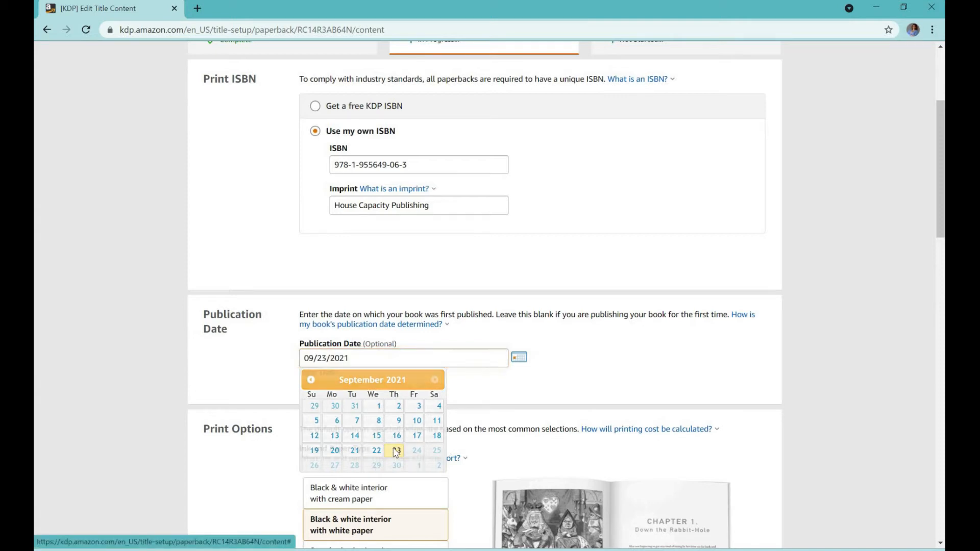
# Set the ink and paper type to black & white interior with cream paper.
pyautogui.scroll(-2, 419, 415)
pyautogui.scroll(-2, 419, 414)
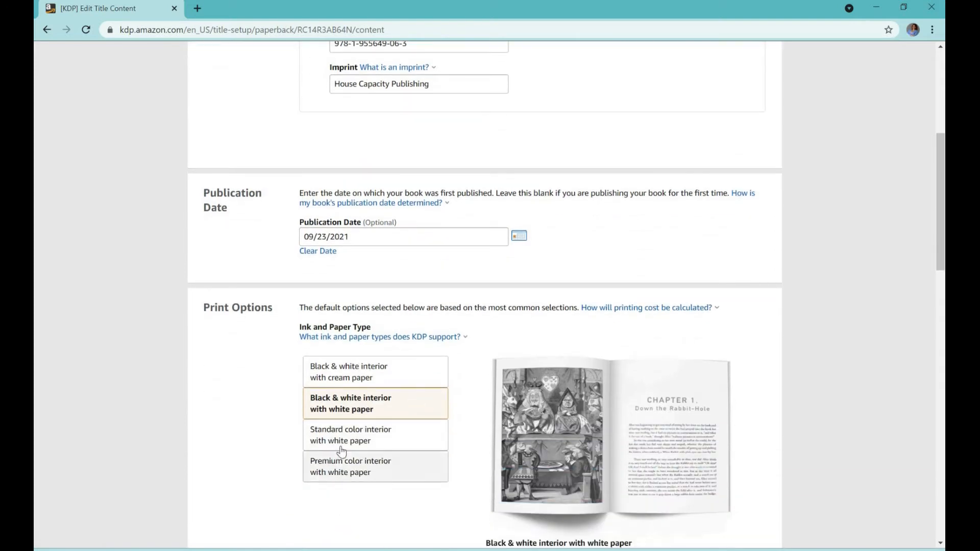
pyautogui.click(381, 387)
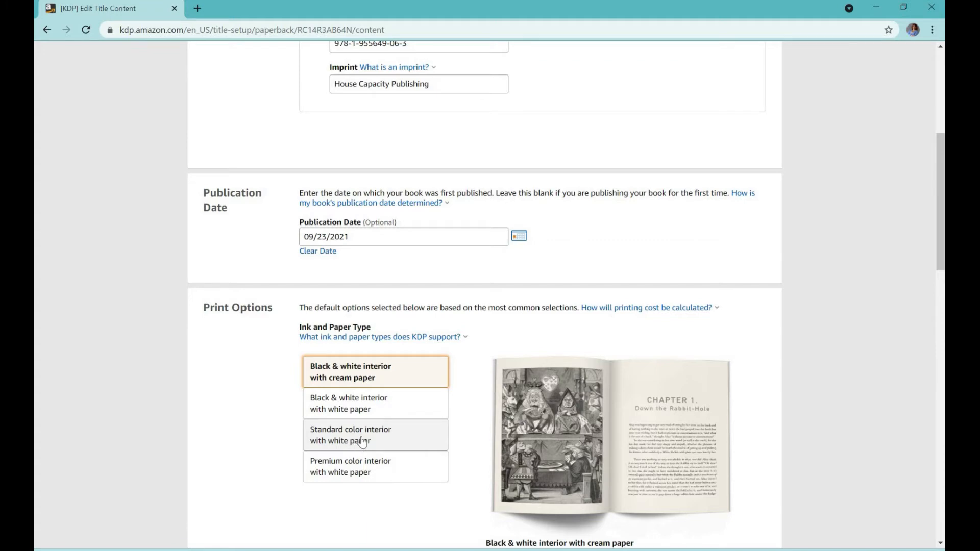
# Select the standard 6 x 9 in trim size and set the bleed option to No Bleed.
pyautogui.scroll(-2, 399, 496)
pyautogui.scroll(-3, 399, 496)
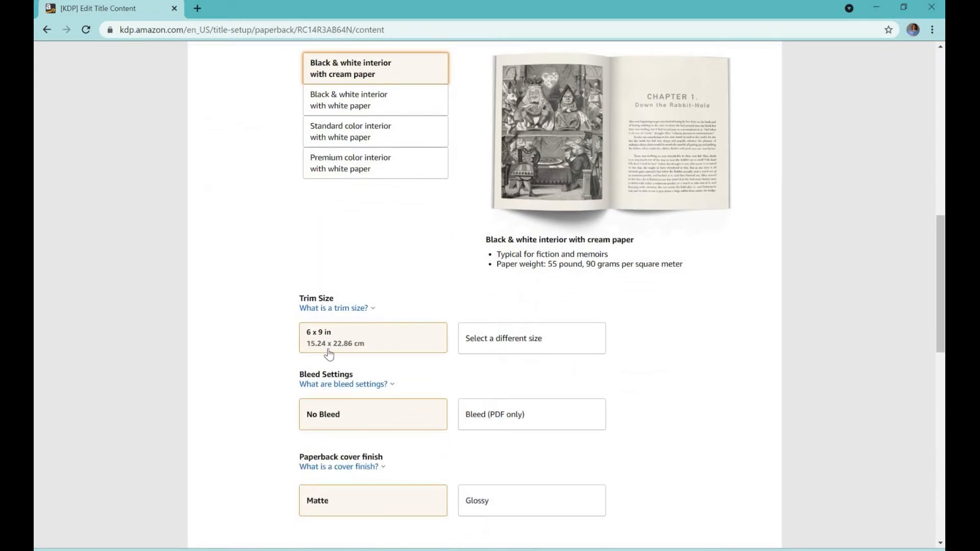
pyautogui.click(527, 337)
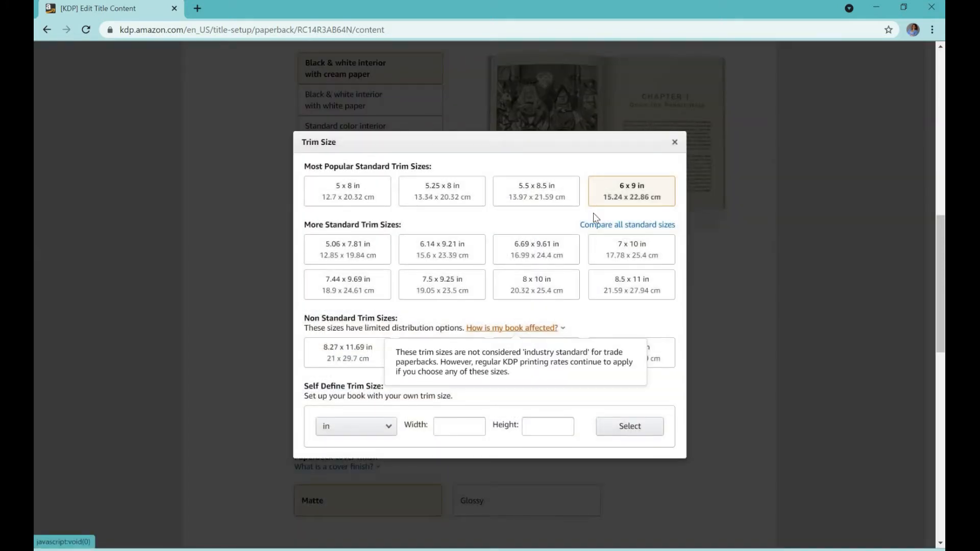
pyautogui.click(636, 189)
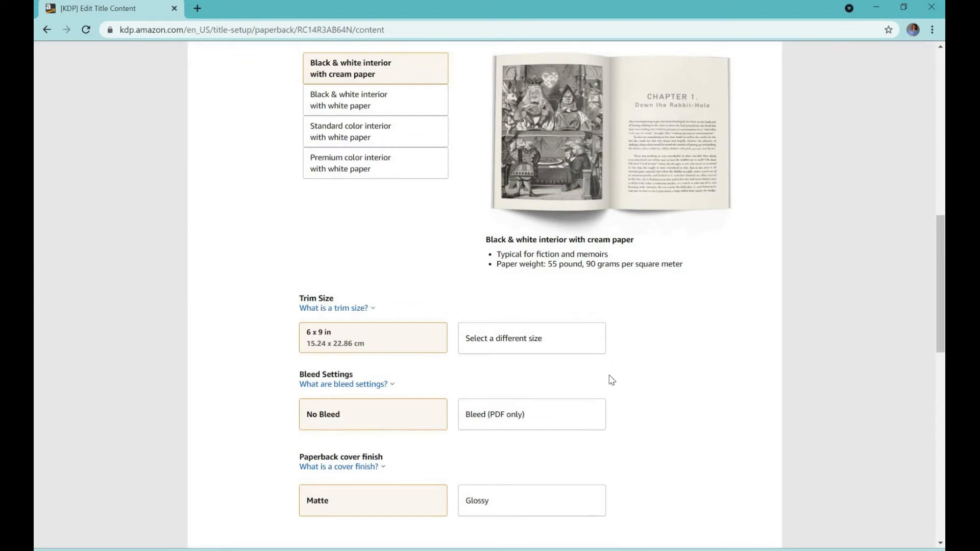
pyautogui.scroll(-1, 612, 380)
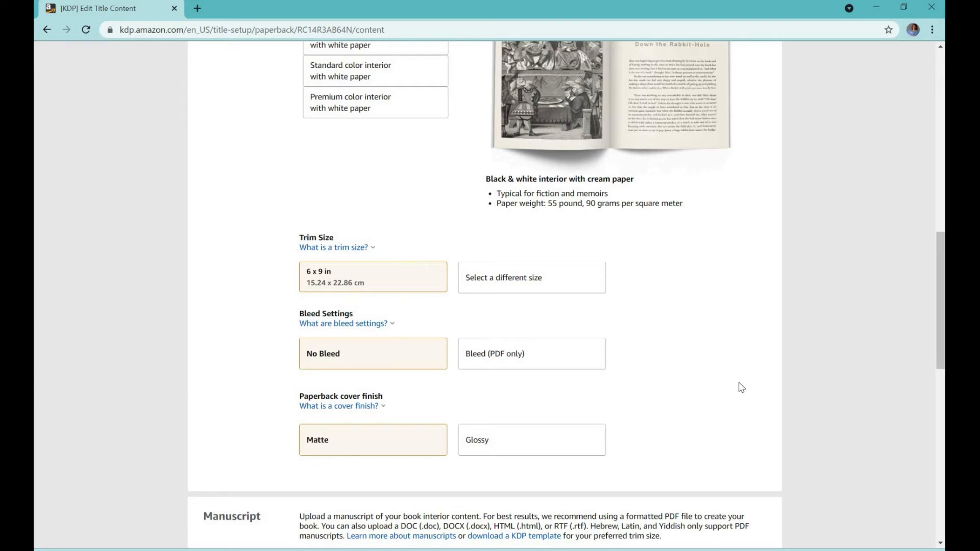
pyautogui.click(325, 368)
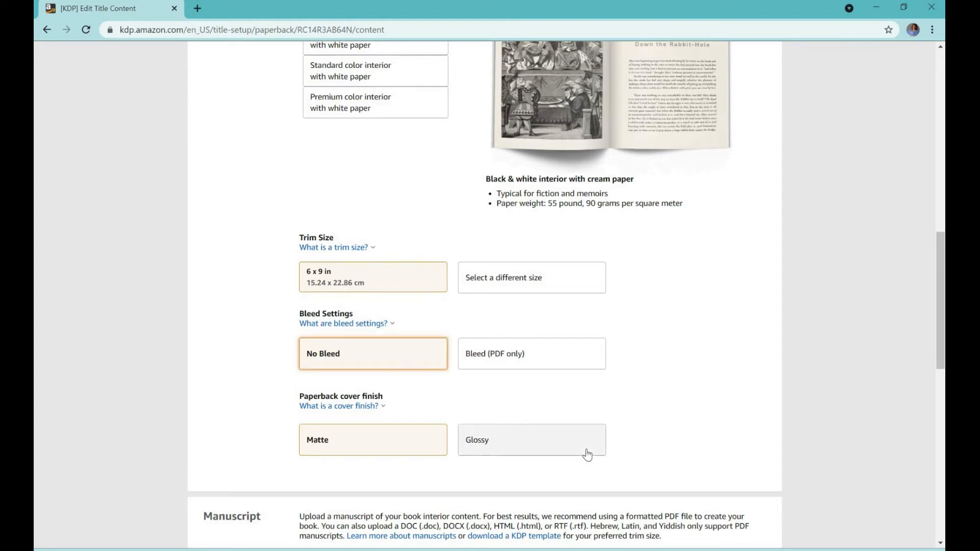
# Choose the interior PDF from its folder and submit it as the paperback manuscript.
pyautogui.scroll(-1, 339, 405)
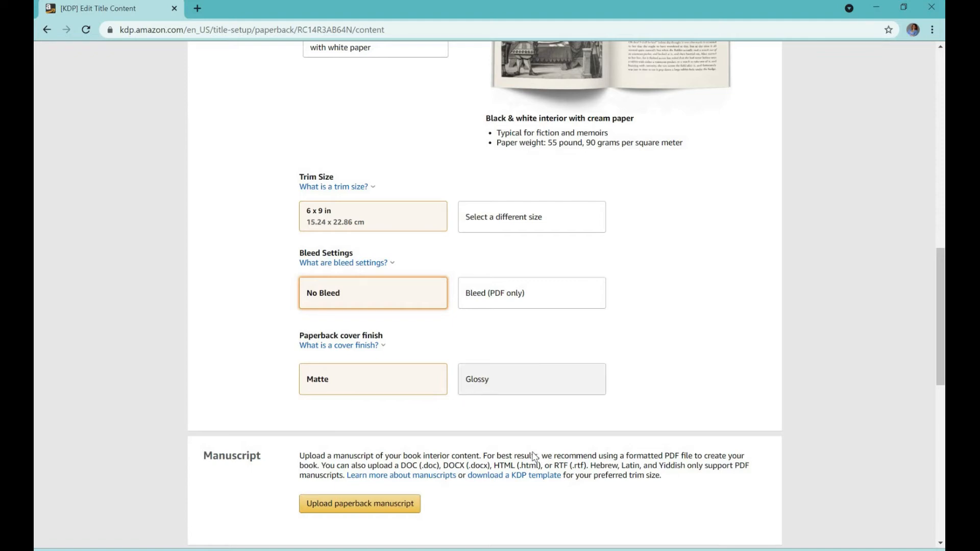
pyautogui.scroll(-1, 572, 475)
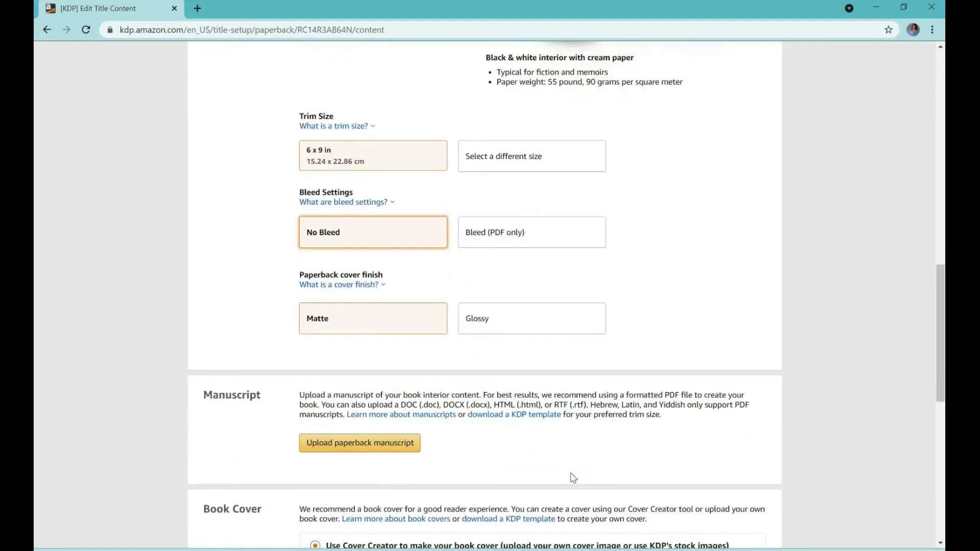
pyautogui.scroll(-2, 573, 478)
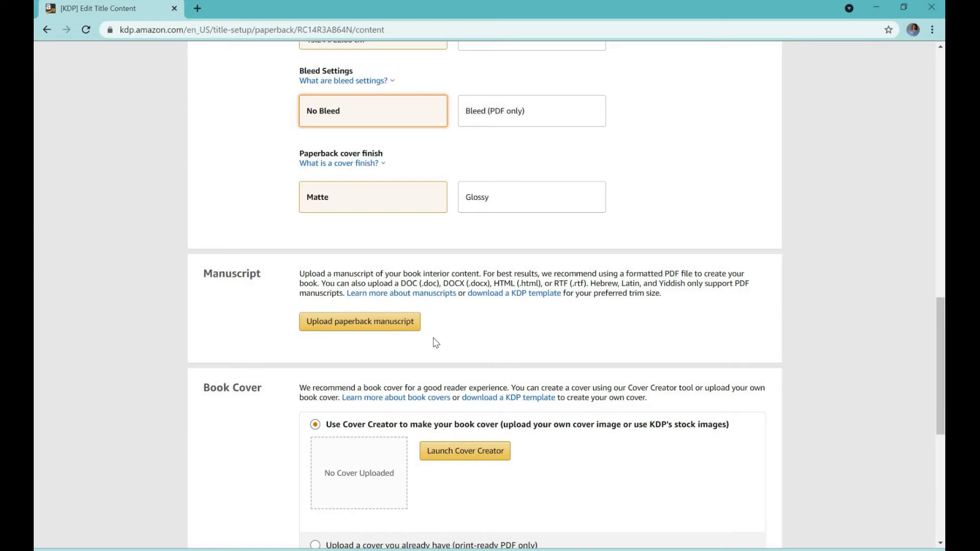
pyautogui.click(408, 326)
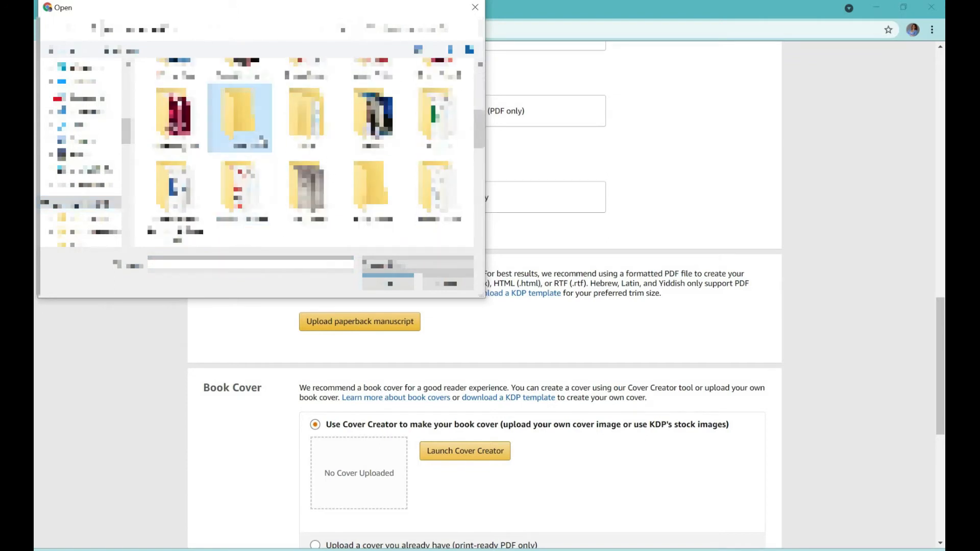
pyautogui.doubleClick(262, 138)
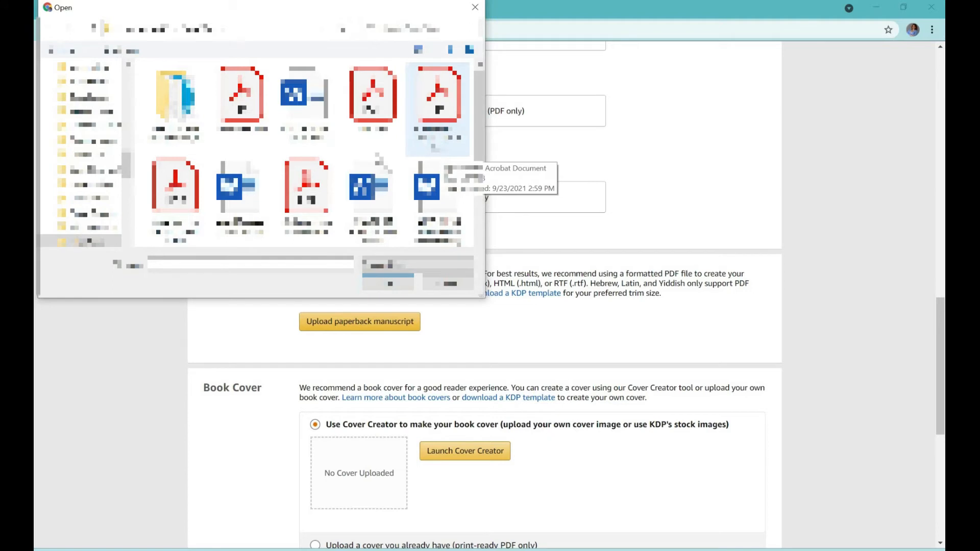
pyautogui.scroll(-2, 378, 155)
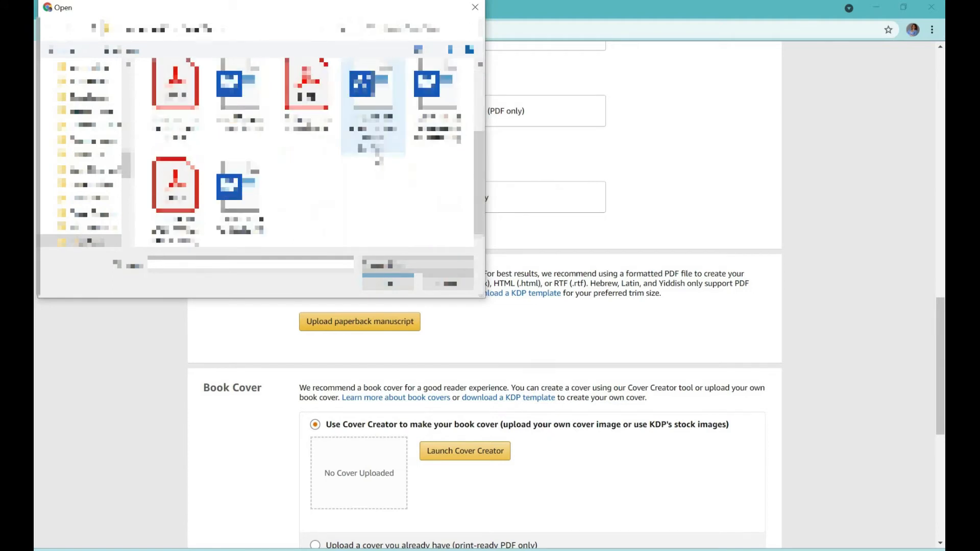
pyautogui.click(184, 127)
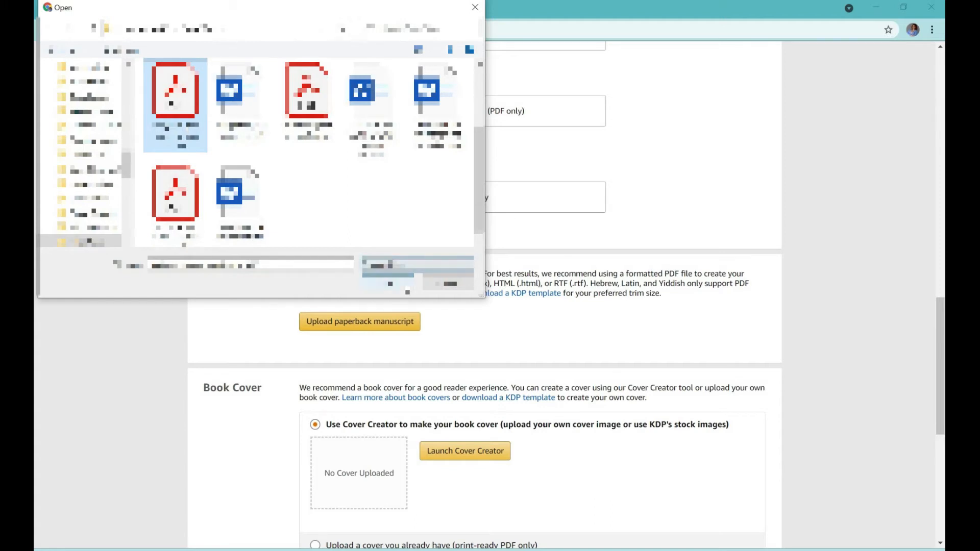
pyautogui.click(406, 289)
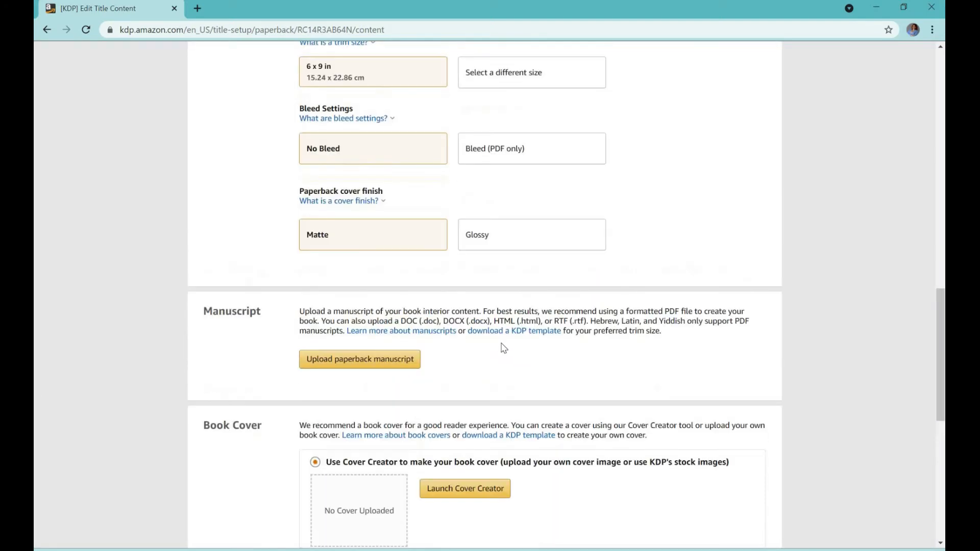
# Upload the existing print-ready cover PDF from its folder and mark the cover as already including a barcode.
pyautogui.scroll(-1, 503, 348)
pyautogui.scroll(-2, 504, 348)
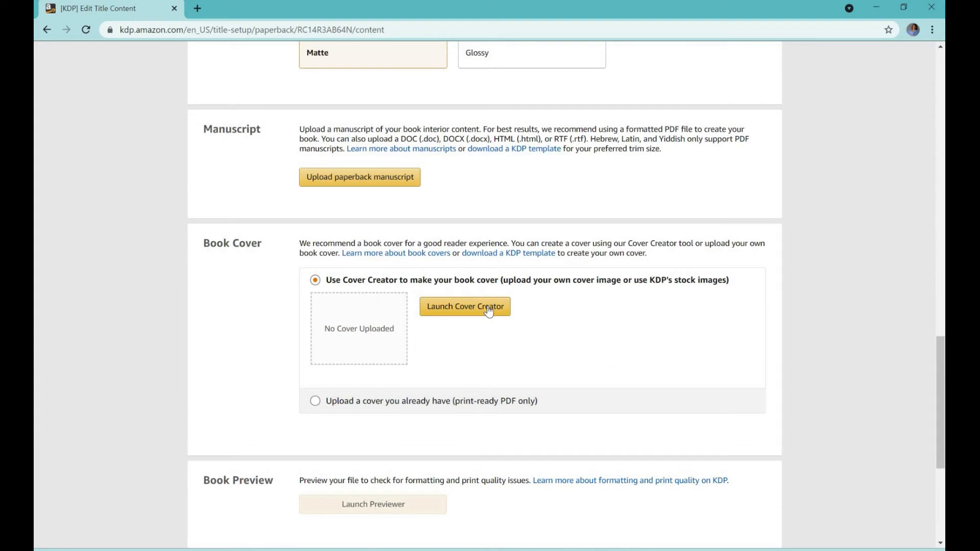
pyautogui.click(315, 401)
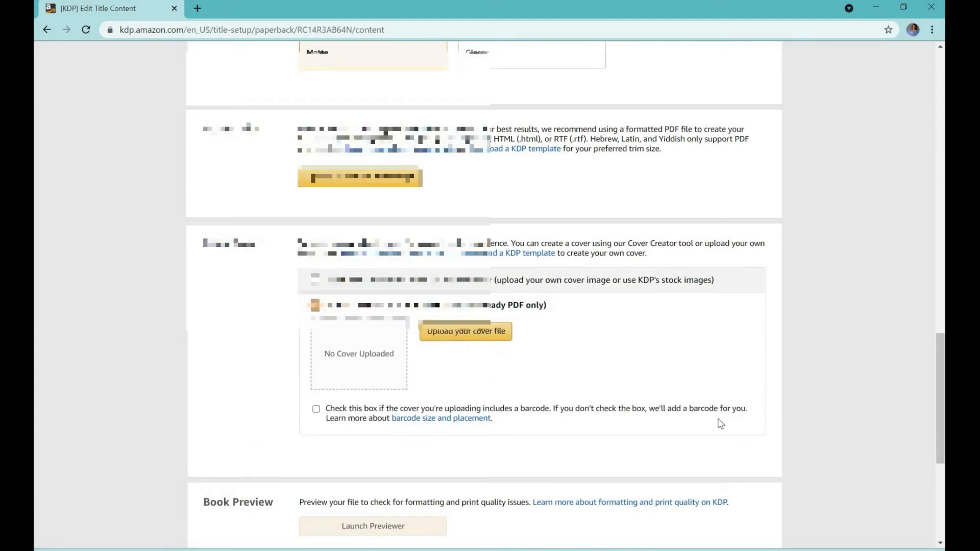
pyautogui.click(504, 336)
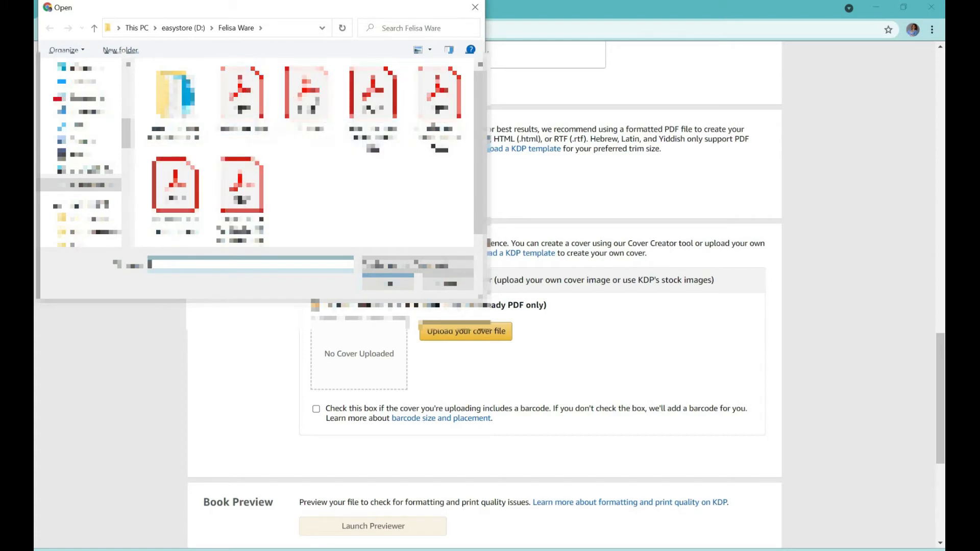
pyautogui.click(307, 97)
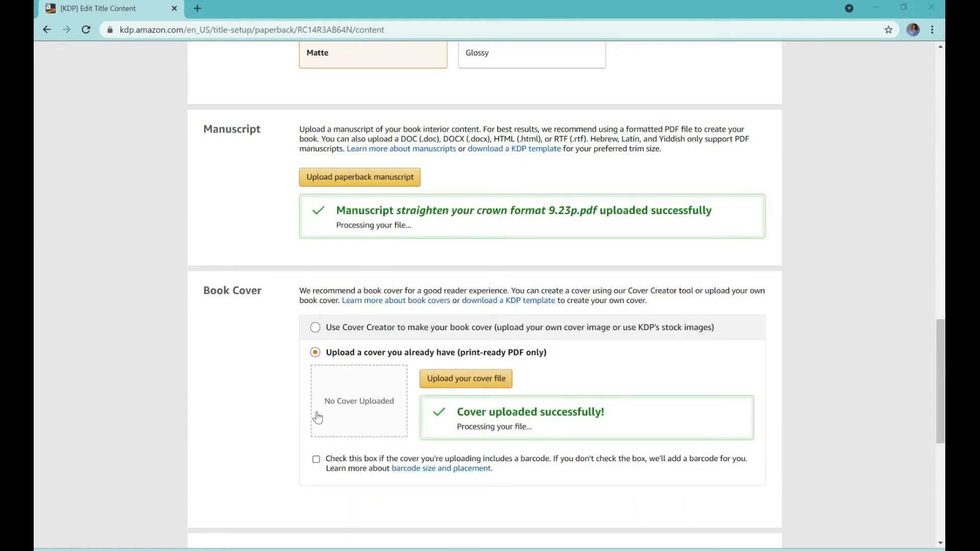
pyautogui.click(317, 461)
# Launch the print previewer for the uploaded files and review its Quality Check notes on title details, spine text and margins.
pyautogui.scroll(-3, 431, 461)
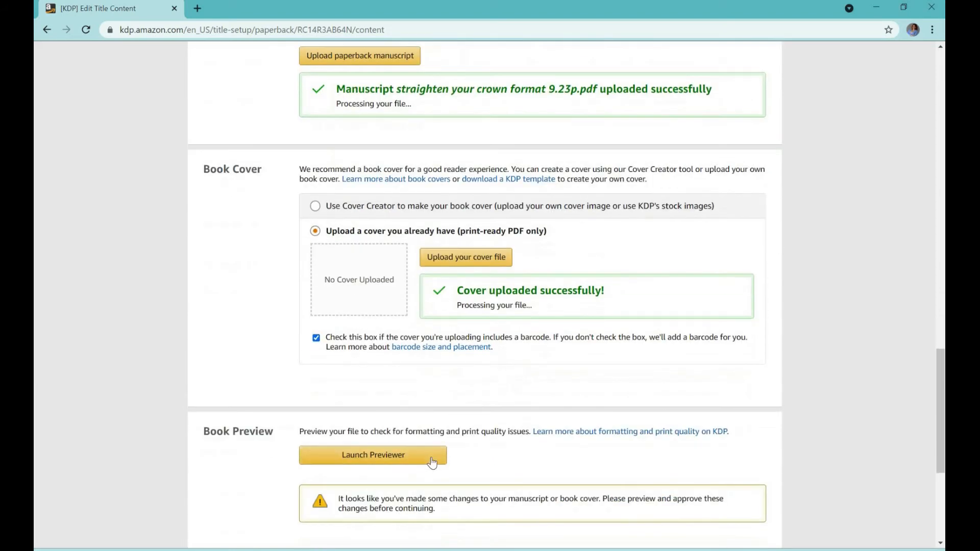
pyautogui.scroll(-2, 323, 335)
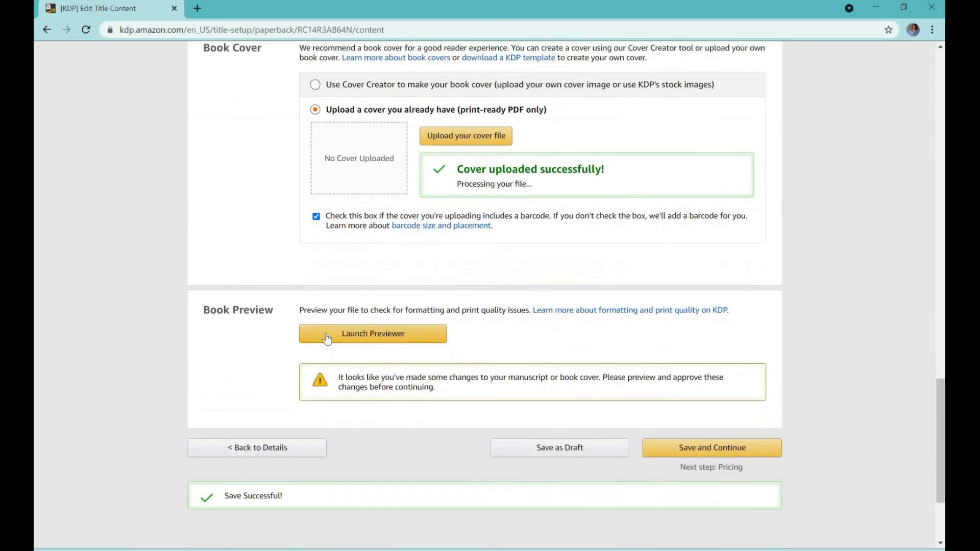
pyautogui.click(376, 332)
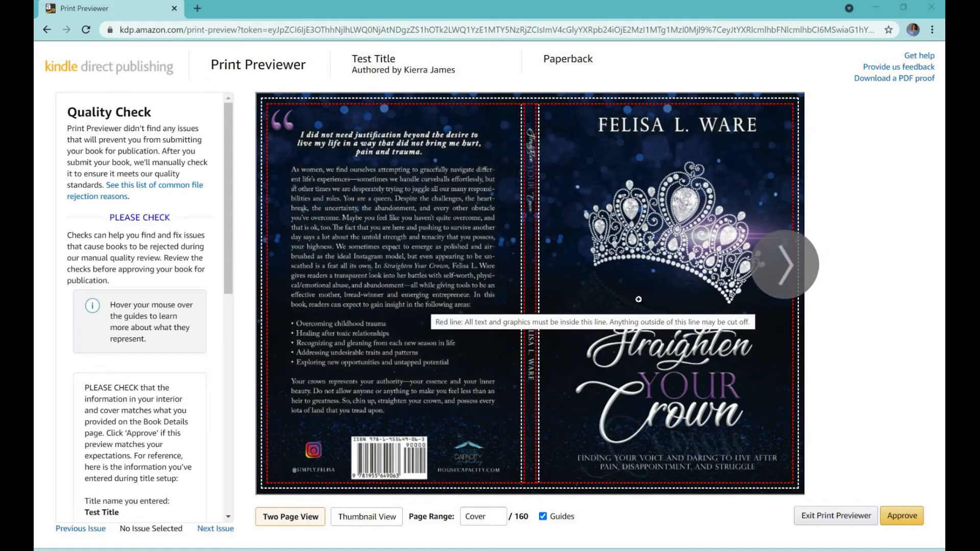
pyautogui.scroll(-1, 94, 233)
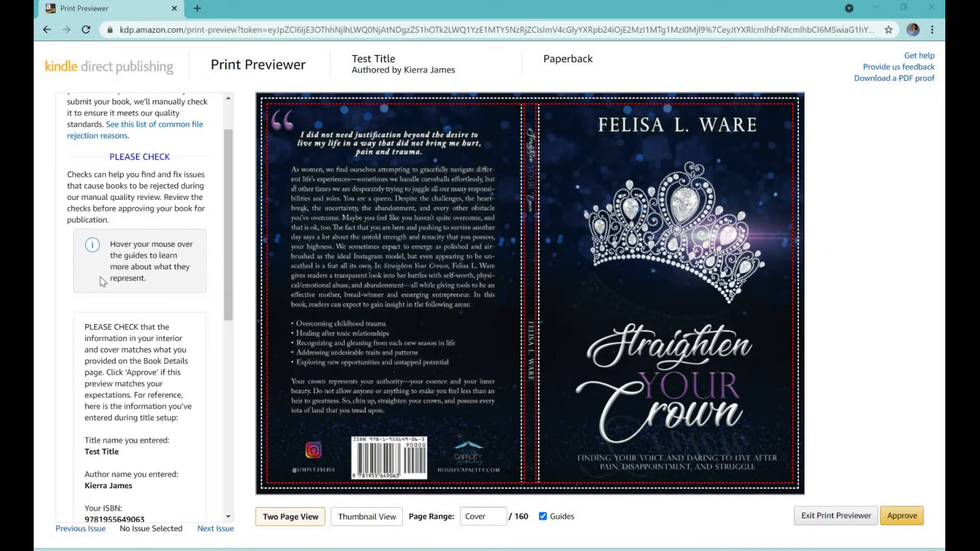
pyautogui.scroll(-1, 103, 282)
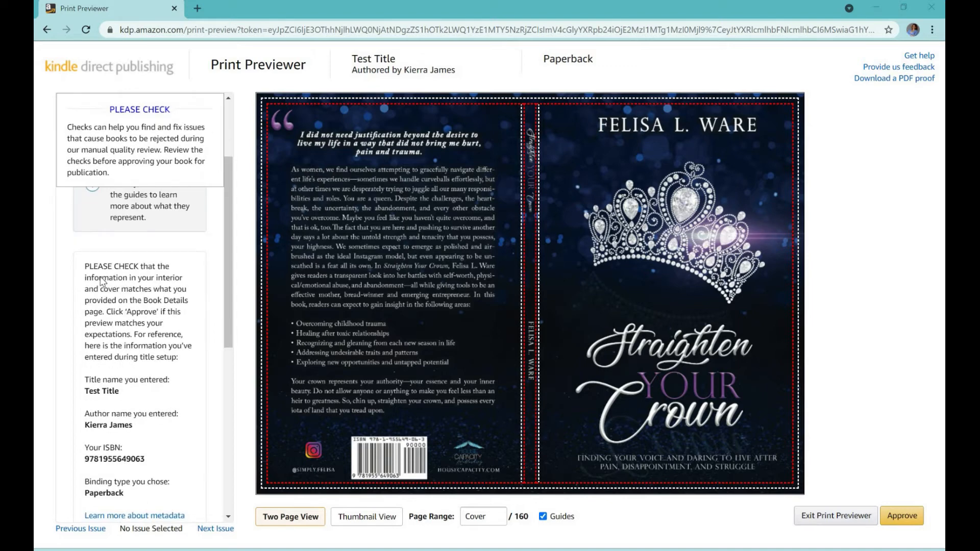
pyautogui.scroll(-1, 101, 280)
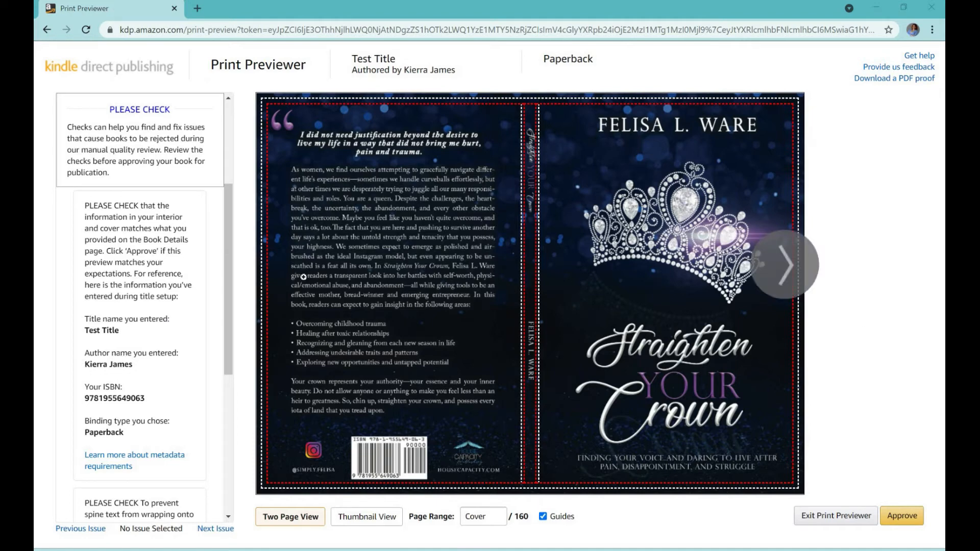
pyautogui.scroll(-1, 166, 363)
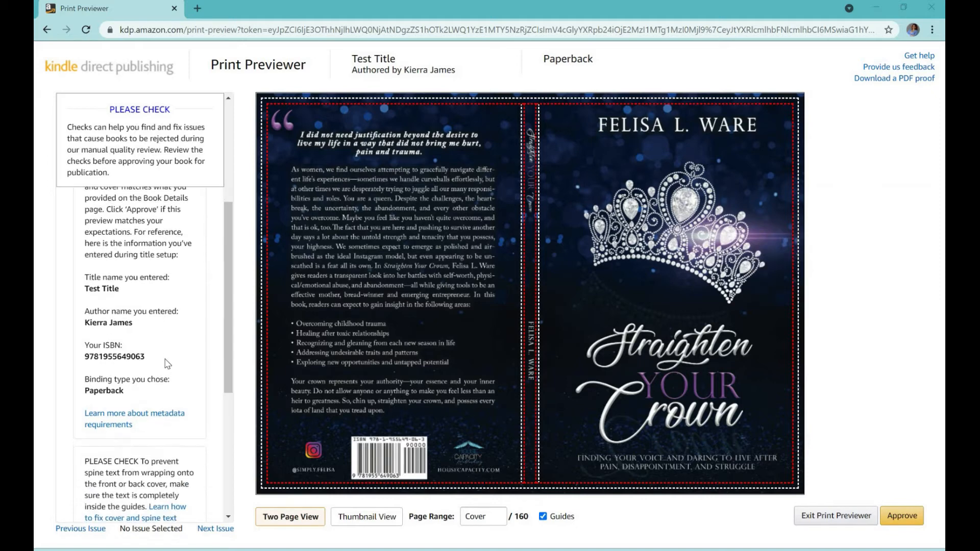
pyautogui.scroll(-3, 167, 363)
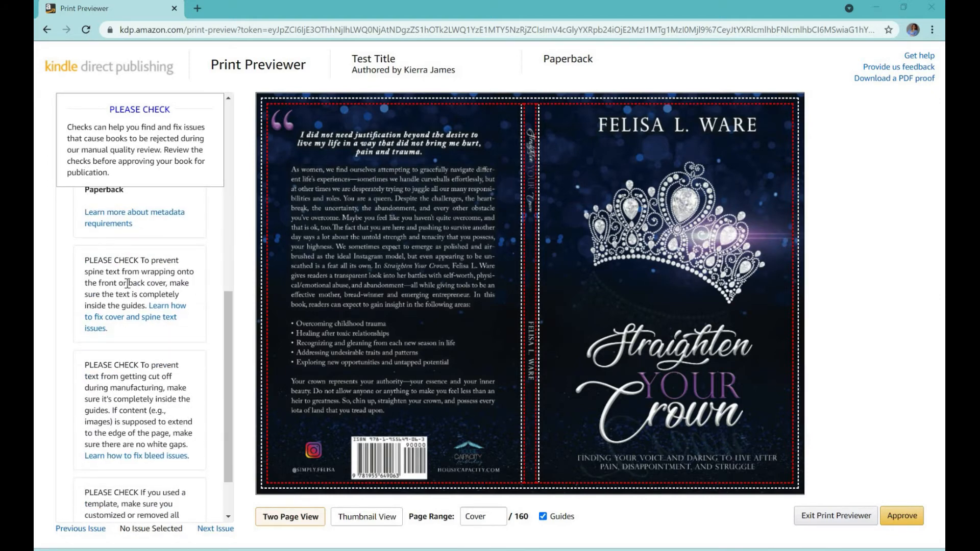
# Examine the interior page layout against the guides, from the title page through pages 20-21.
pyautogui.moveTo(781, 287)
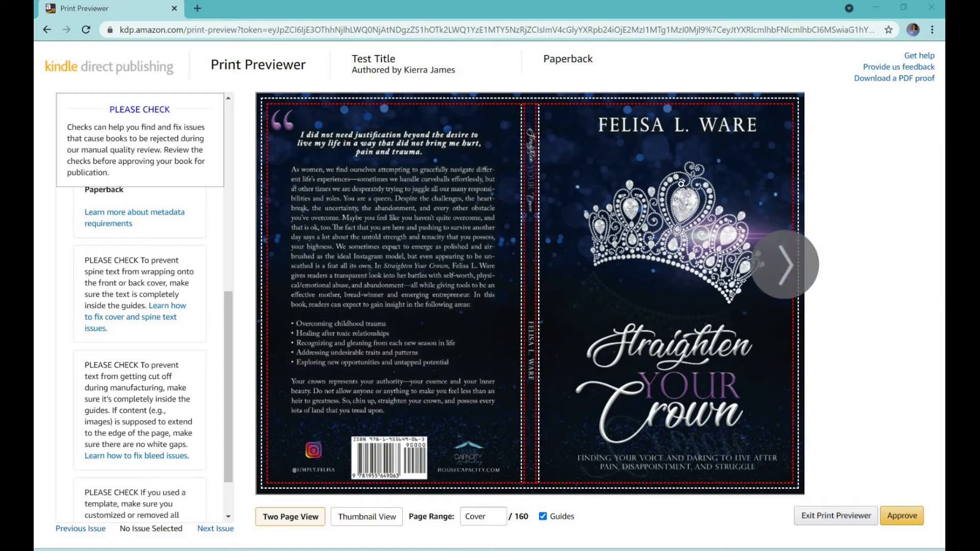
pyautogui.click(773, 274)
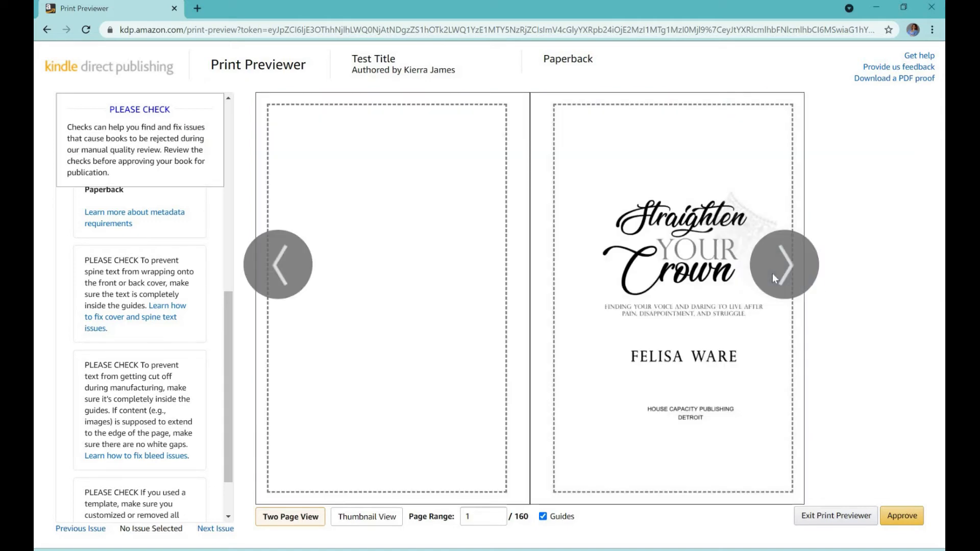
pyautogui.click(773, 274)
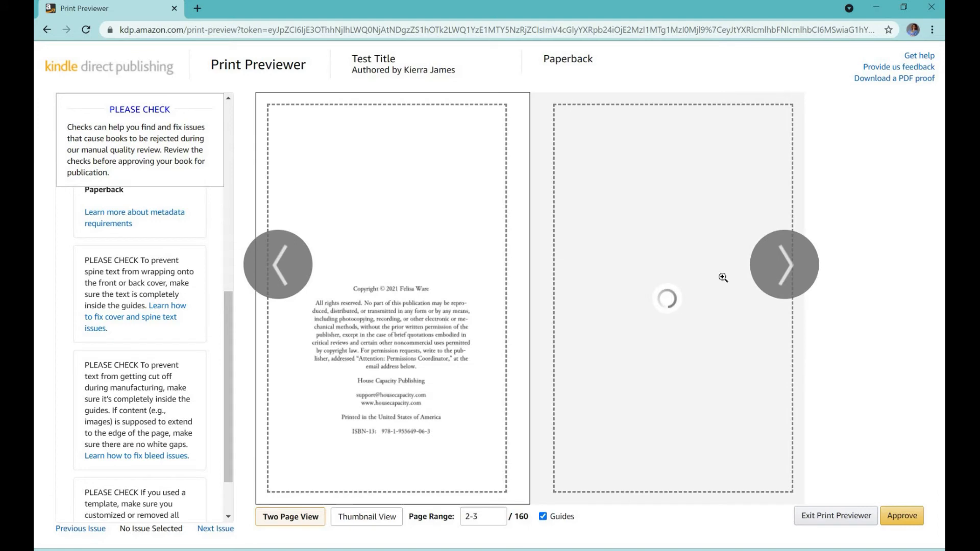
pyautogui.click(274, 248)
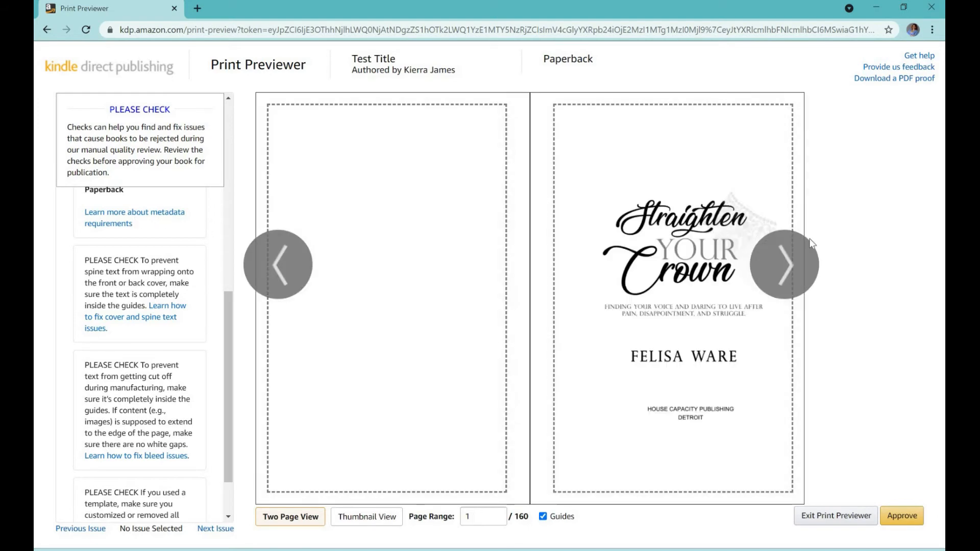
pyautogui.click(790, 265)
pyautogui.click(790, 265)
pyautogui.click(790, 266)
pyautogui.click(790, 265)
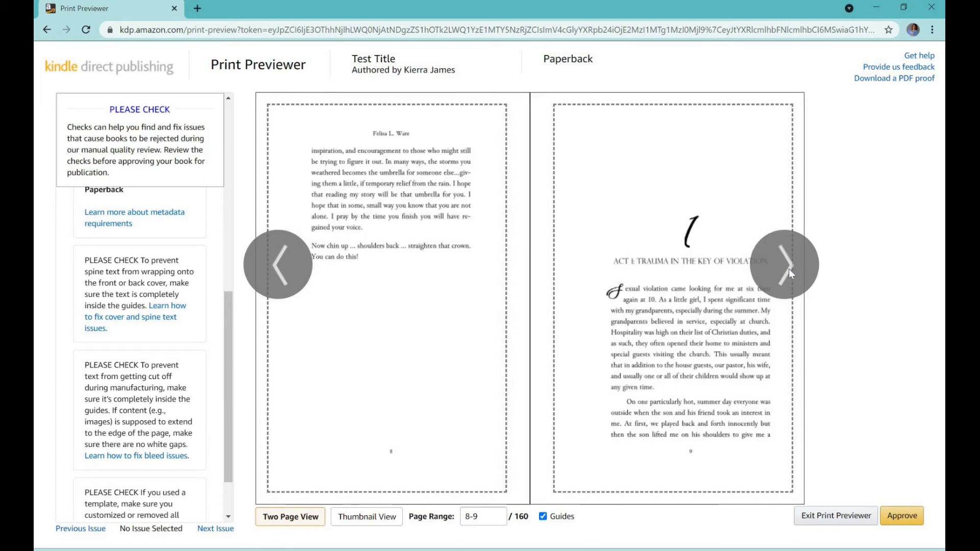
pyautogui.click(790, 265)
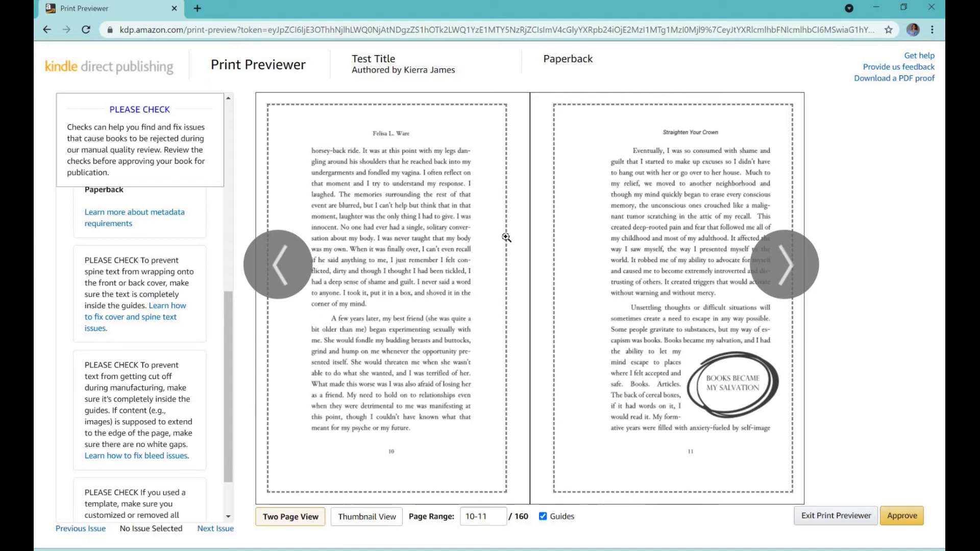
pyautogui.click(776, 265)
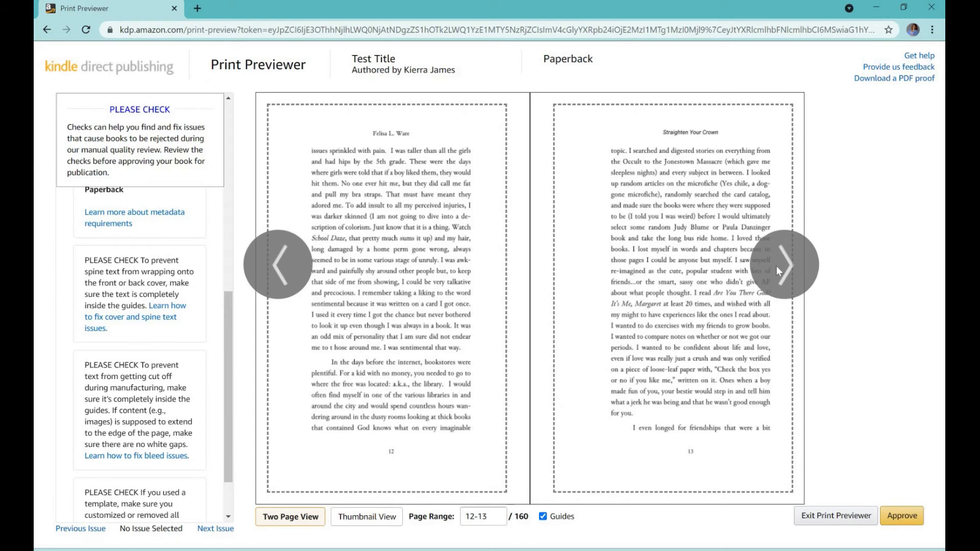
pyautogui.click(776, 265)
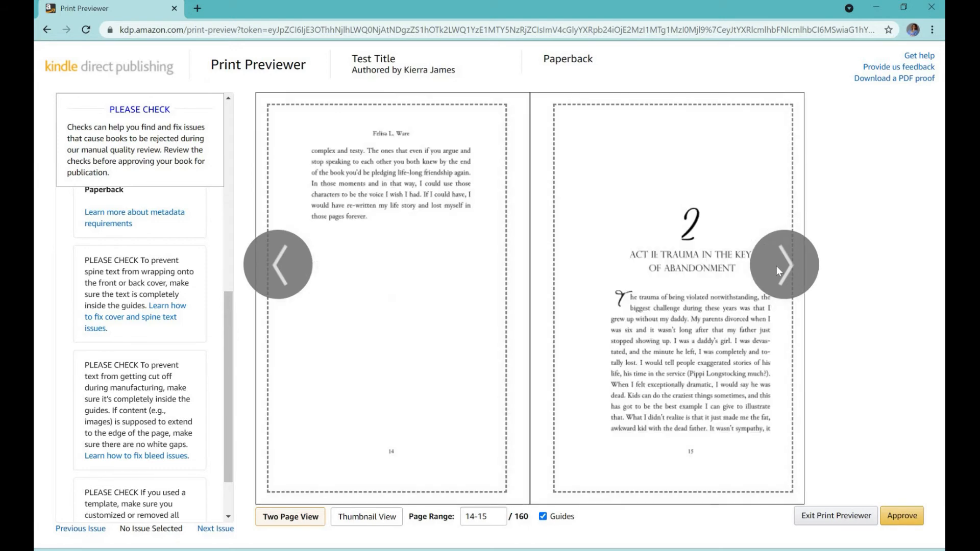
pyautogui.click(776, 266)
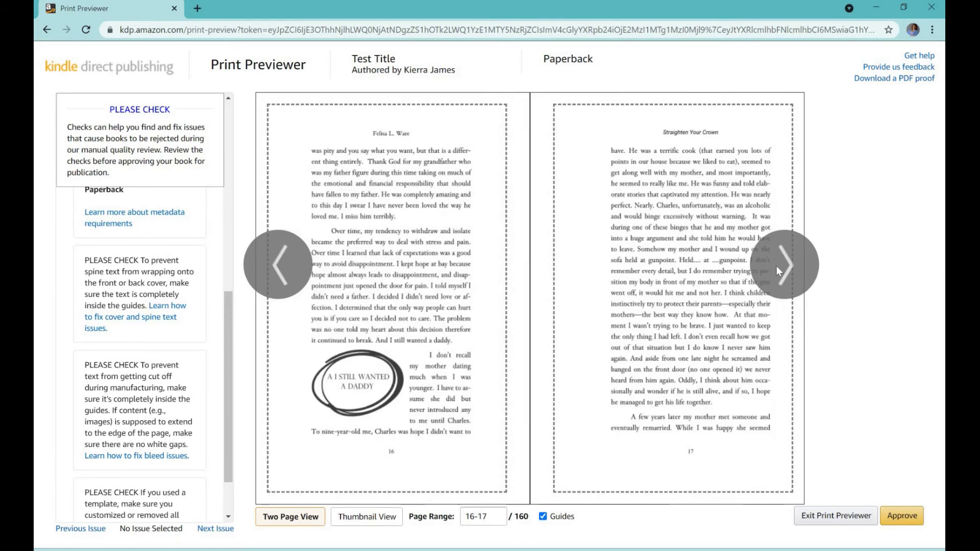
pyautogui.click(776, 265)
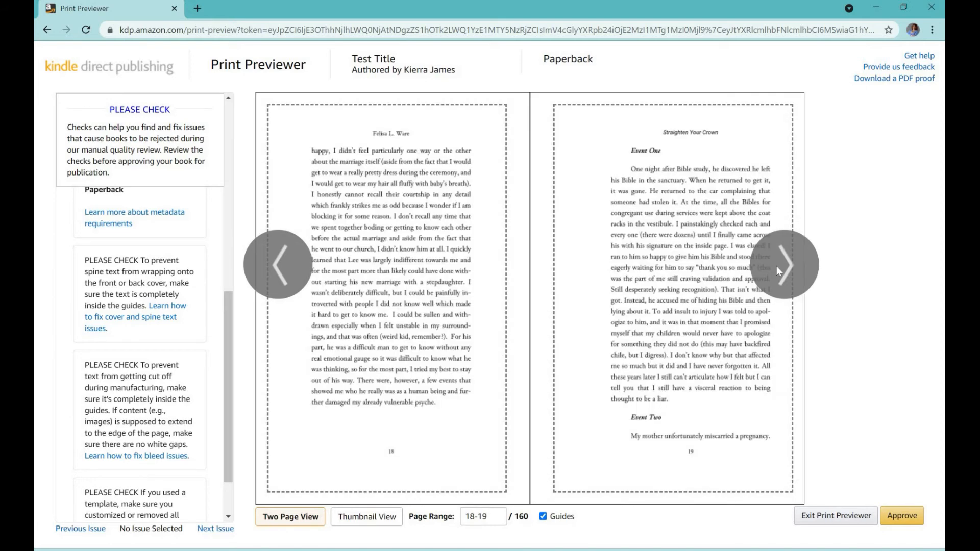
pyautogui.click(777, 265)
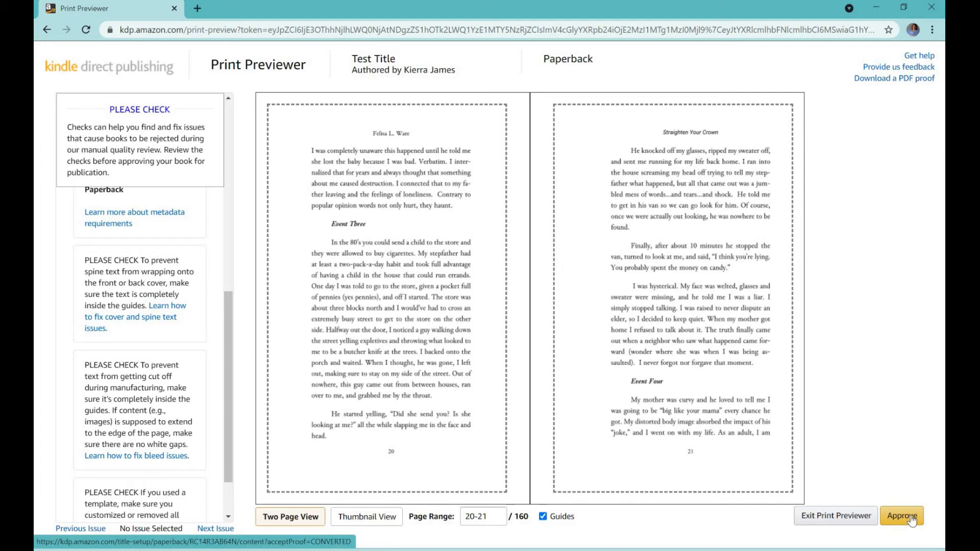
# Approve the print preview, then save the paperback content and continue to the rights and pricing stage.
pyautogui.click(902, 516)
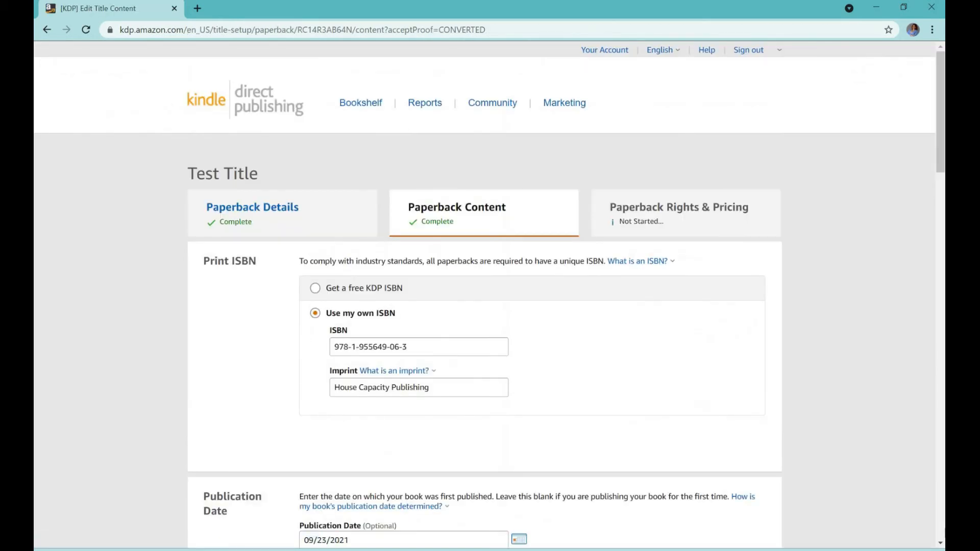
pyautogui.scroll(-7, 815, 461)
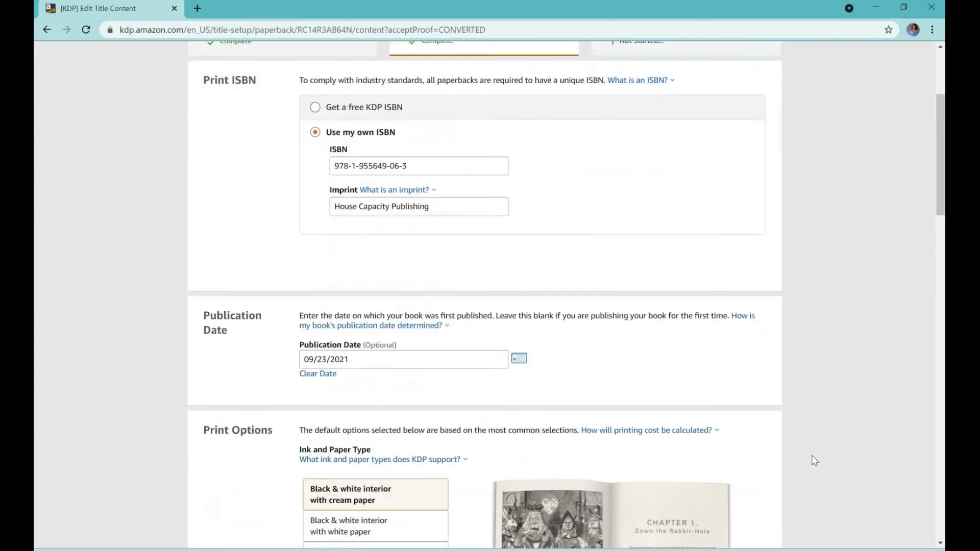
pyautogui.scroll(-15, 814, 458)
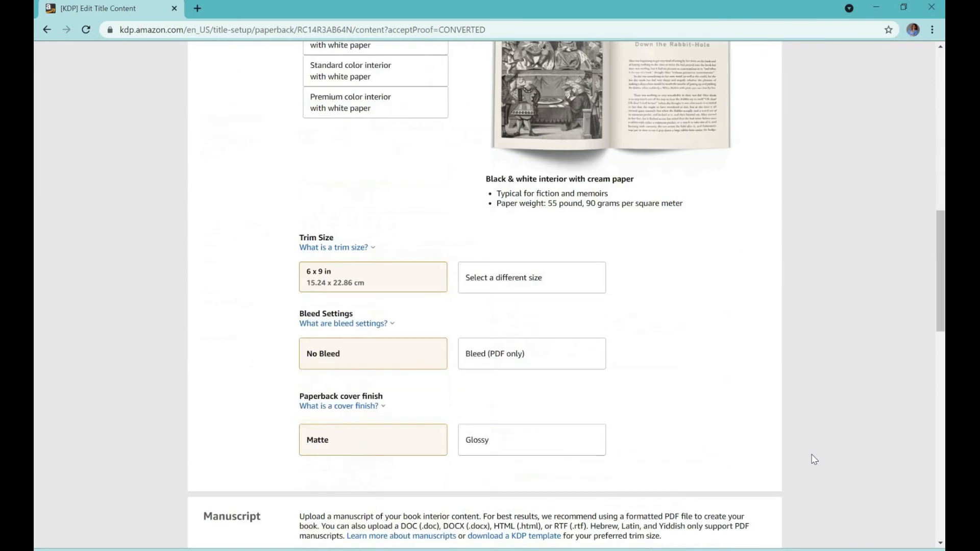
pyautogui.scroll(-4, 814, 459)
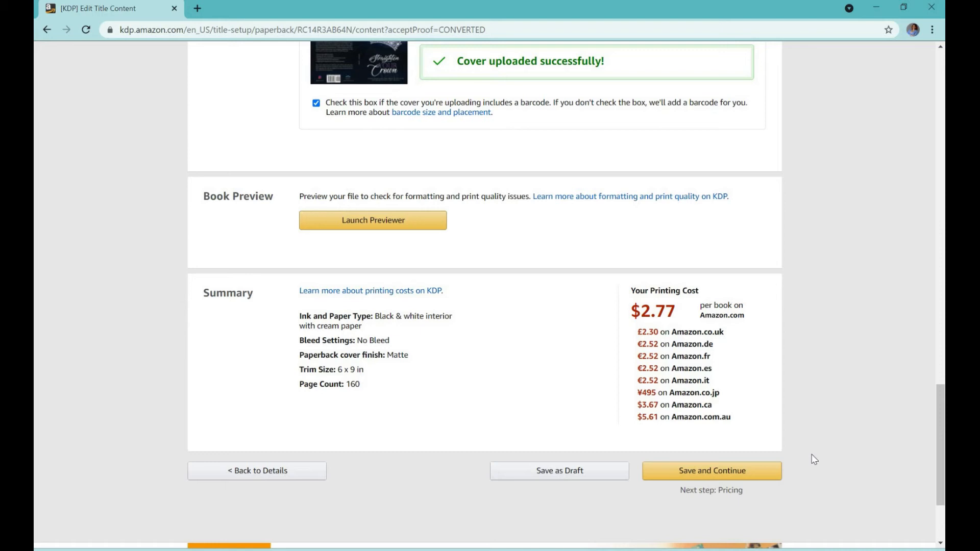
pyautogui.click(753, 478)
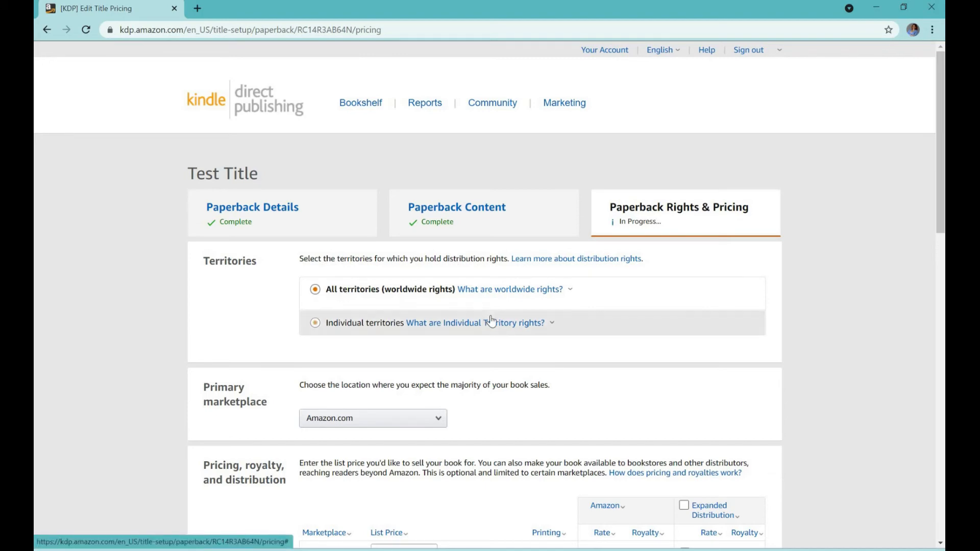
# Keep Amazon.com as the primary marketplace and set its list price to 15.99 USD.
pyautogui.scroll(-1, 491, 319)
pyautogui.scroll(-1, 491, 319)
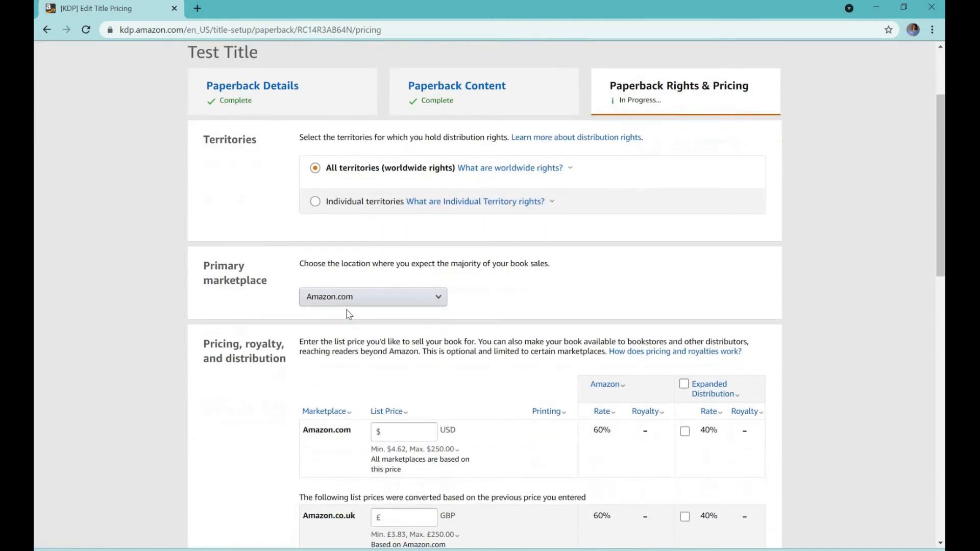
pyautogui.click(393, 307)
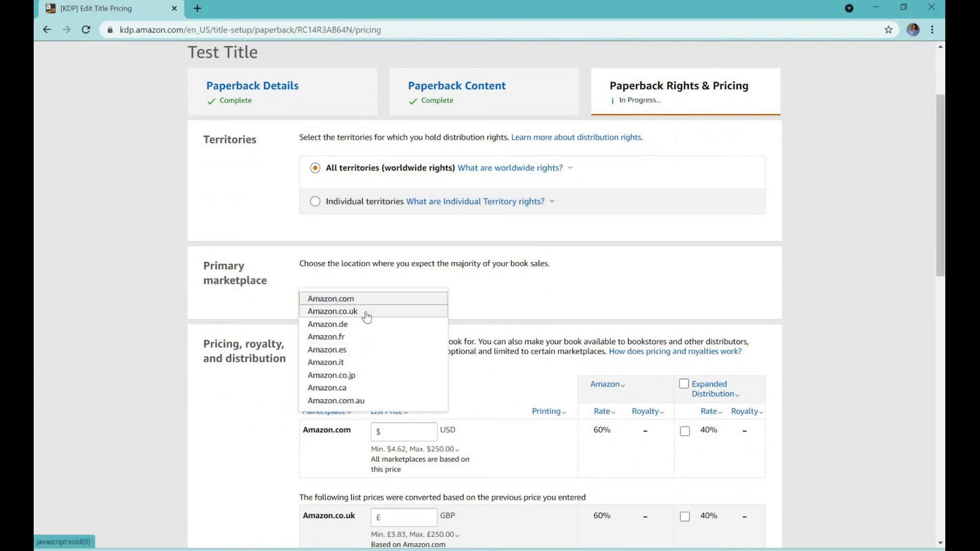
pyautogui.click(602, 322)
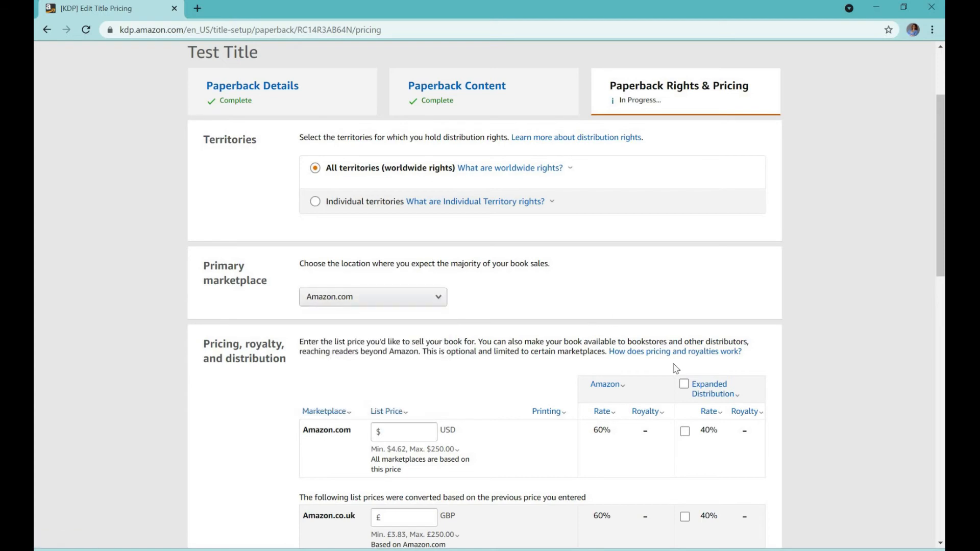
pyautogui.scroll(-2, 501, 366)
pyautogui.click(413, 315)
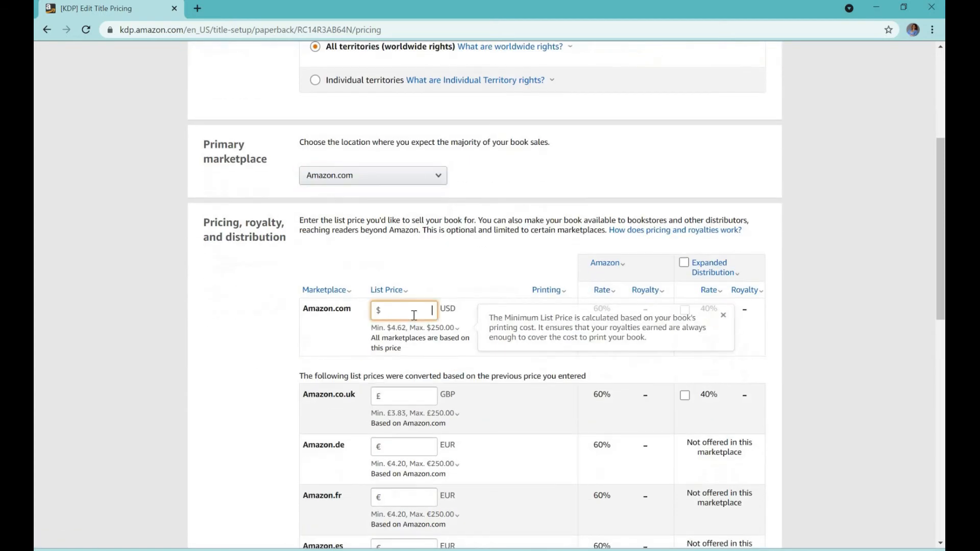
pyautogui.write('15.99')
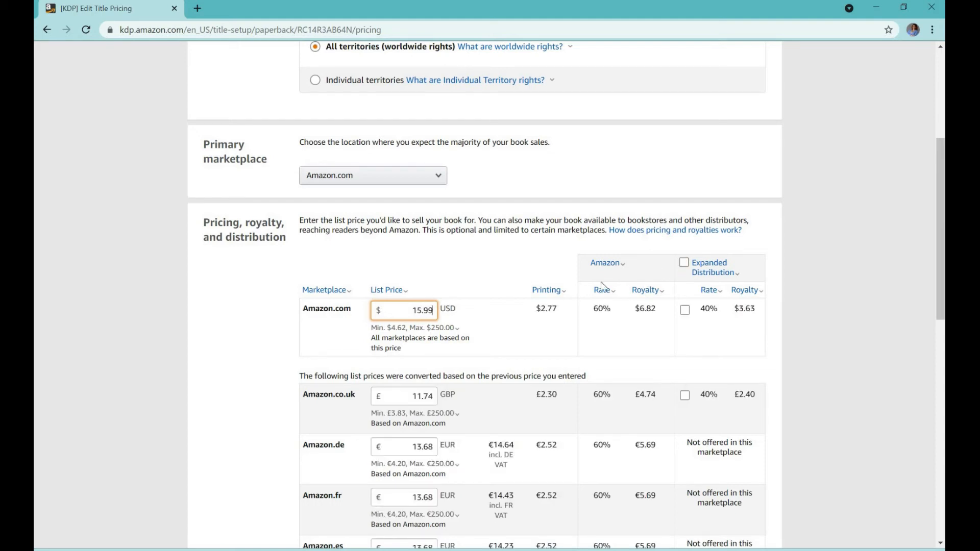
# Check the printing cost and royalty for Amazon.com and open the explanation of Expanded Distribution.
pyautogui.click(562, 291)
pyautogui.click(675, 310)
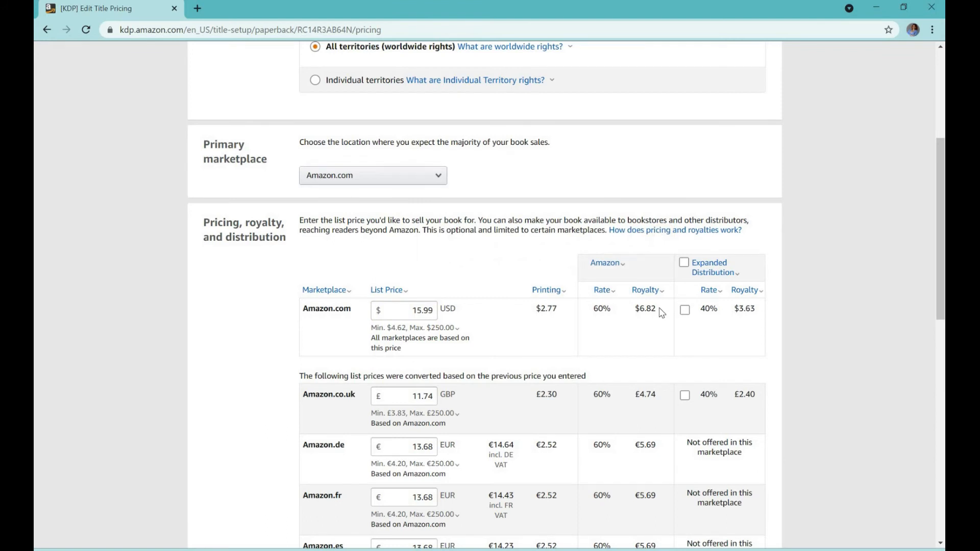
pyautogui.click(695, 271)
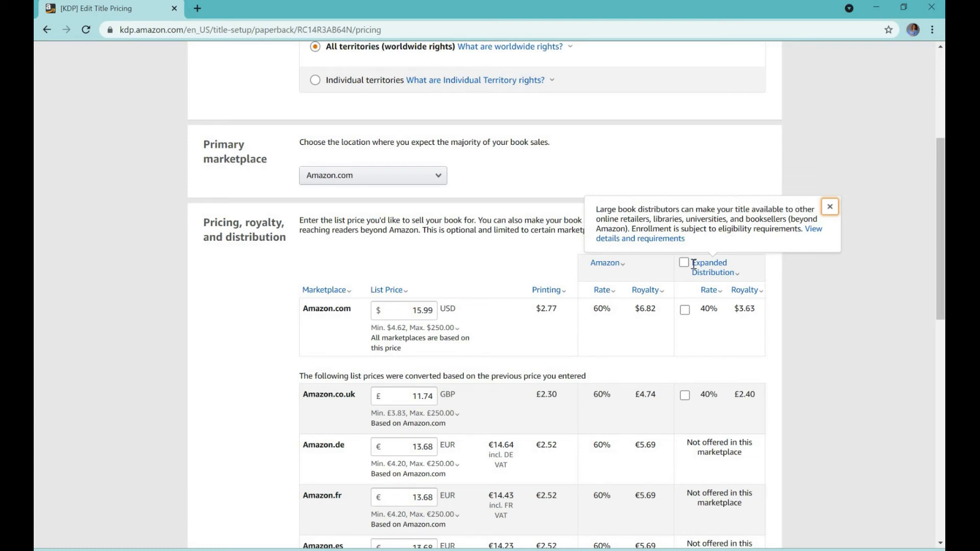
# Try enabling Expanded Distribution for the paperback and clear the option again.
pyautogui.click(684, 263)
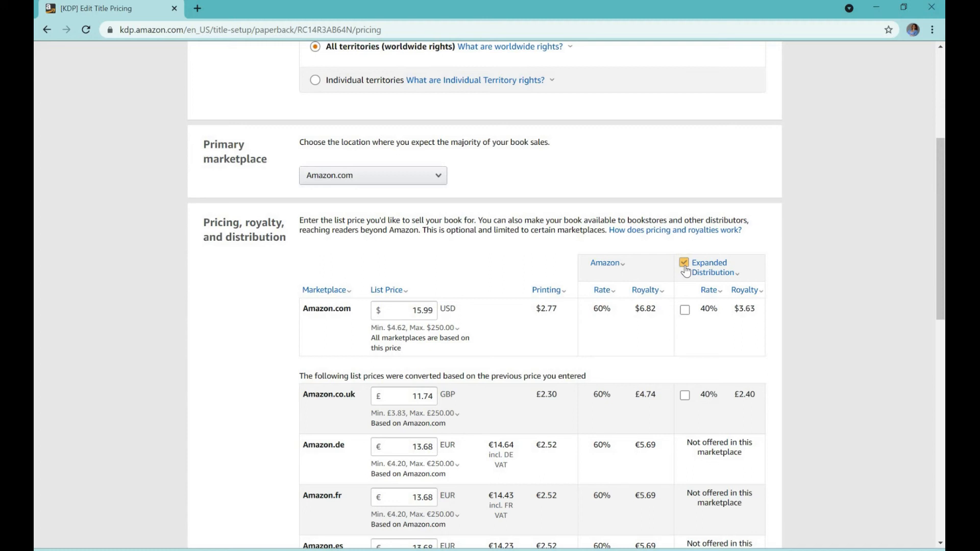
pyautogui.click(683, 266)
pyautogui.click(682, 266)
# Read the explanation of the minimum list price for Amazon.com and close it.
pyautogui.click(384, 328)
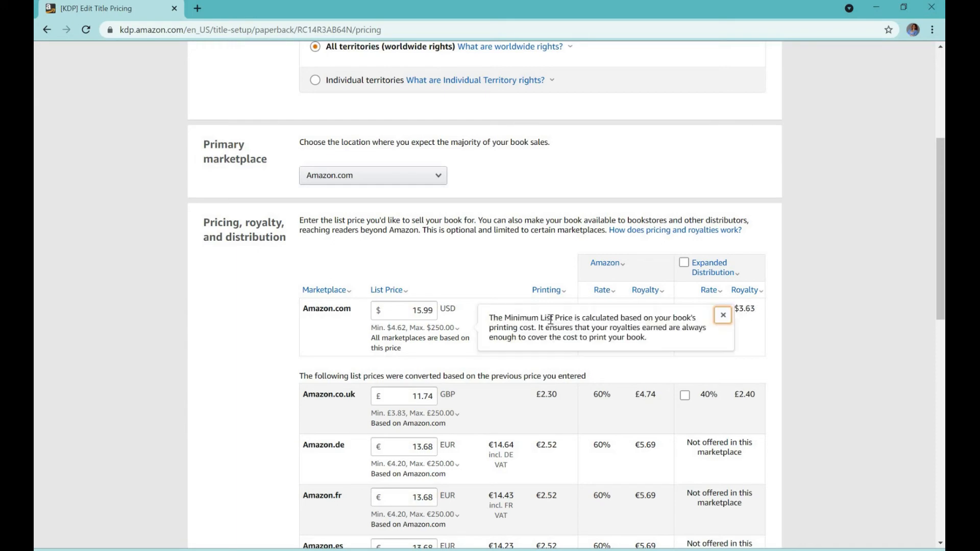
pyautogui.click(723, 315)
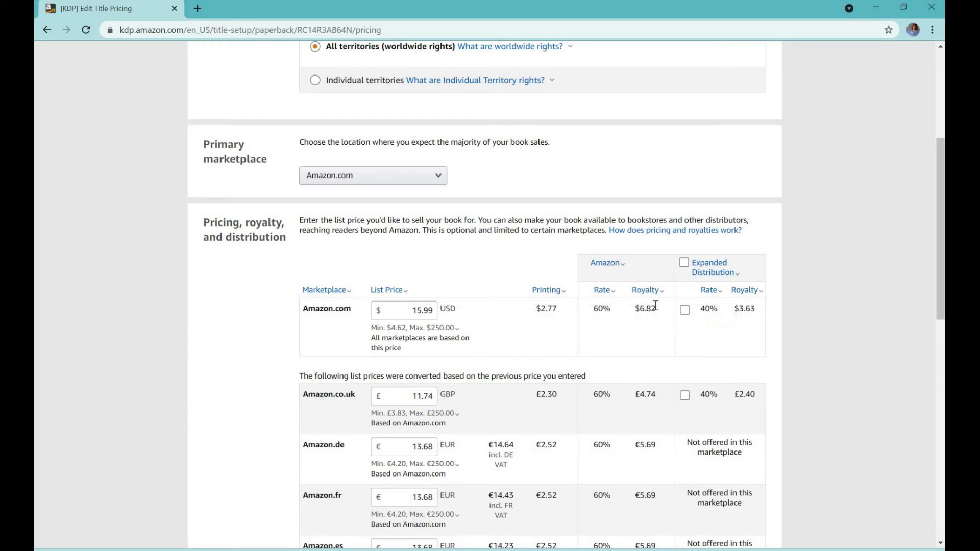
# Review the converted list prices for the other marketplaces and save the paperback as a draft.
pyautogui.scroll(-4, 655, 305)
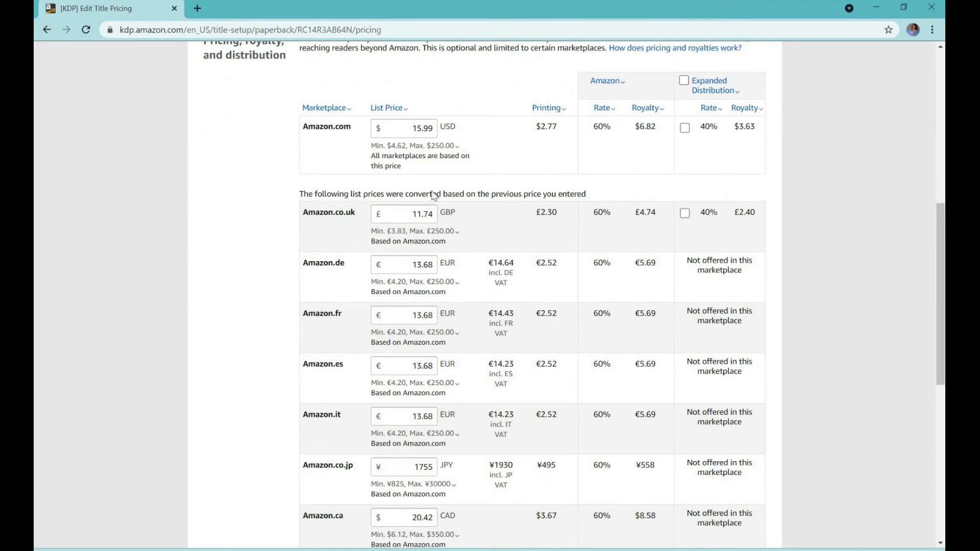
pyautogui.scroll(-7, 586, 299)
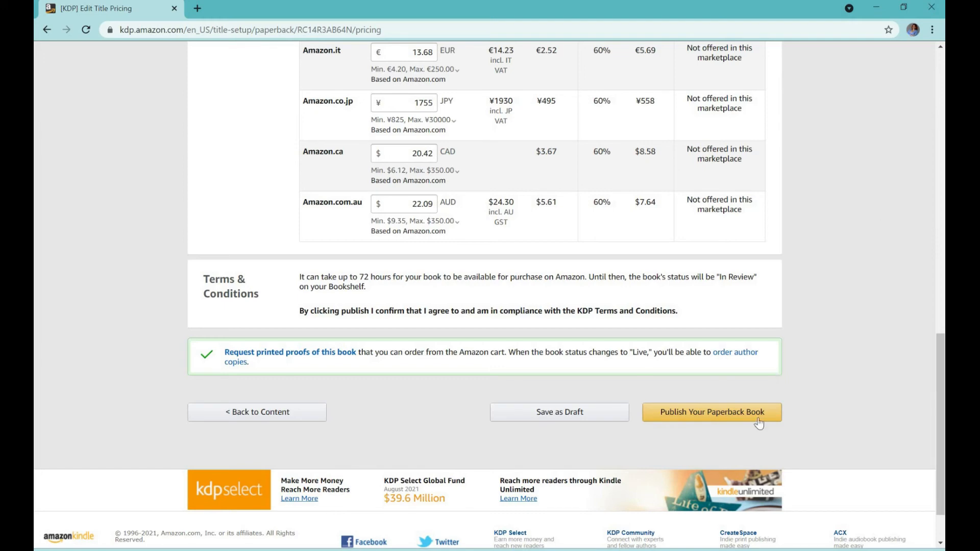
pyautogui.click(572, 410)
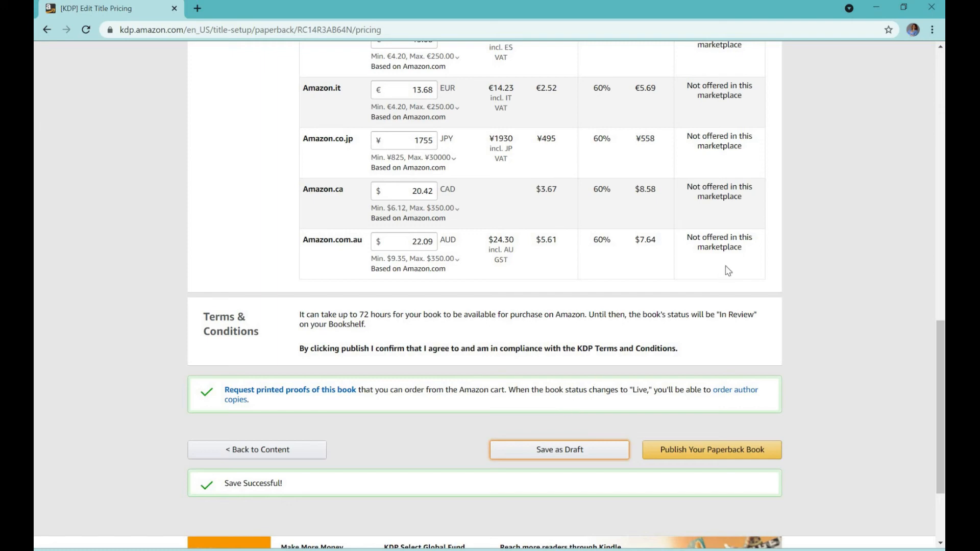
# Return to the Bookshelf and open the setup form for a new Kindle eBook.
pyautogui.scroll(15, 728, 270)
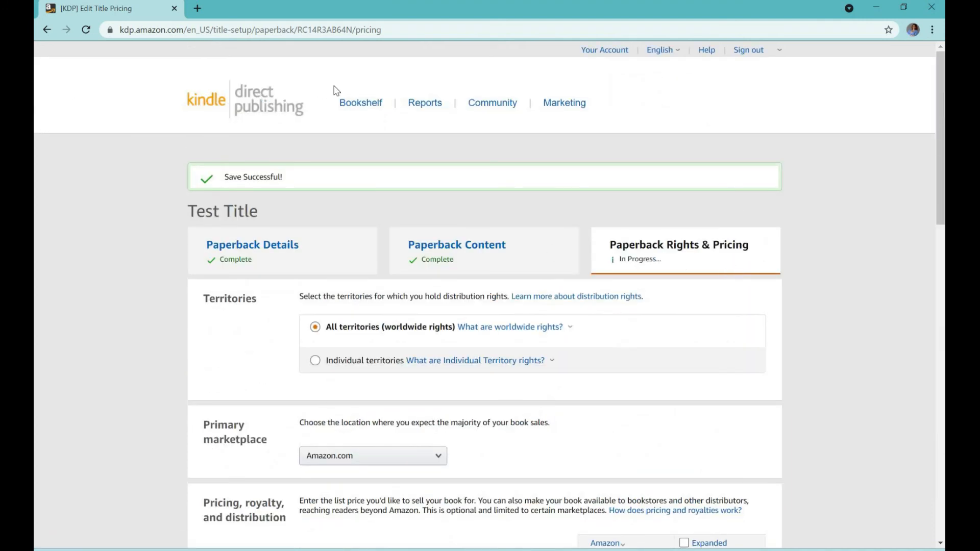
pyautogui.click(351, 105)
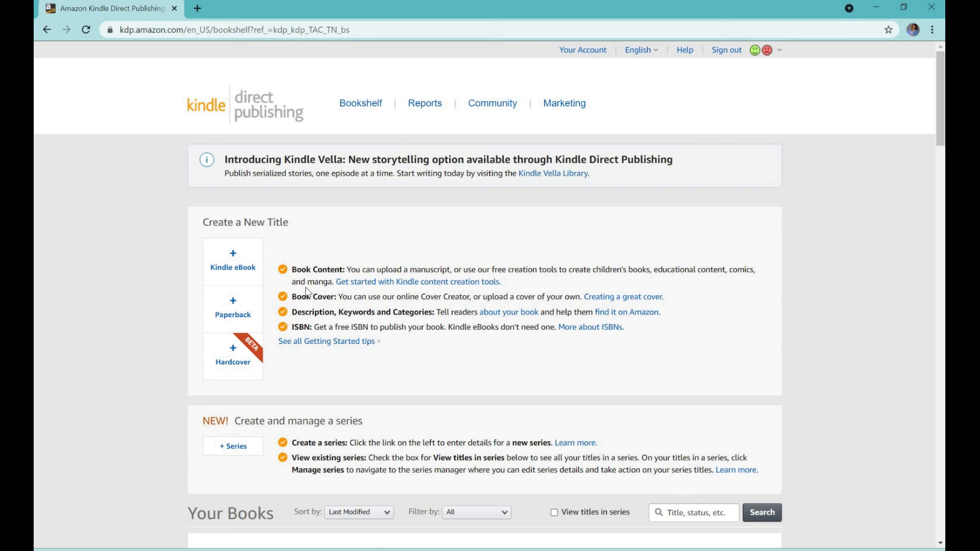
pyautogui.click(223, 267)
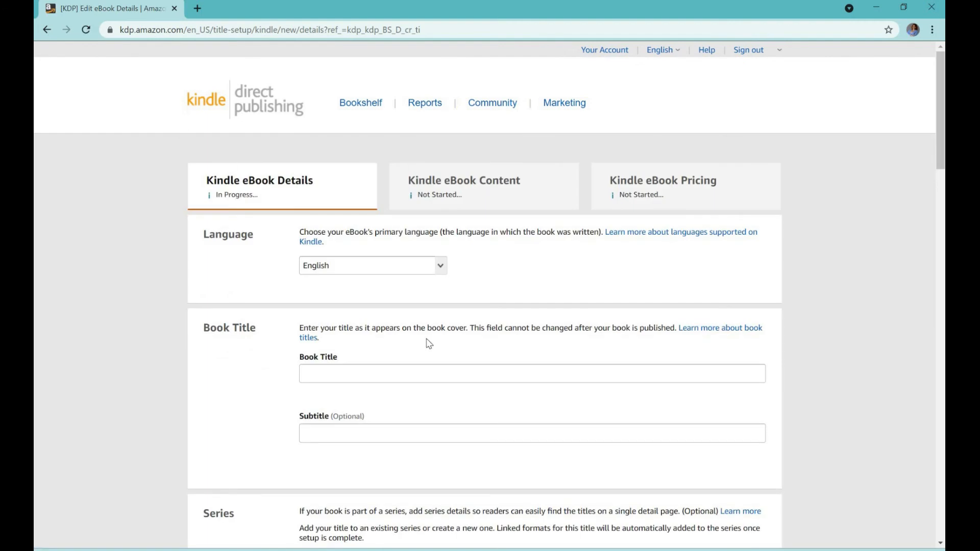
# Look over the Kindle eBook details form and return to the Bookshelf without saving it.
pyautogui.scroll(-6, 428, 344)
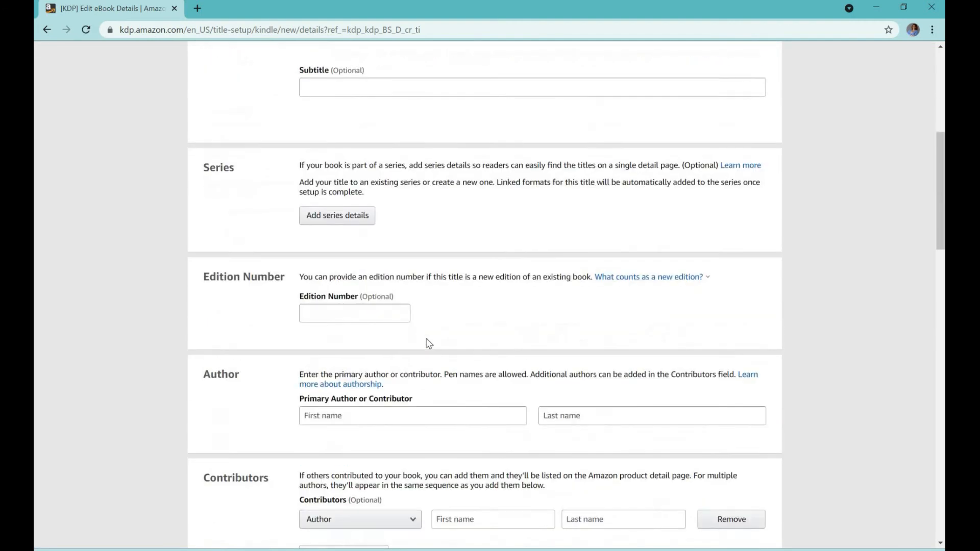
pyautogui.scroll(4, 429, 344)
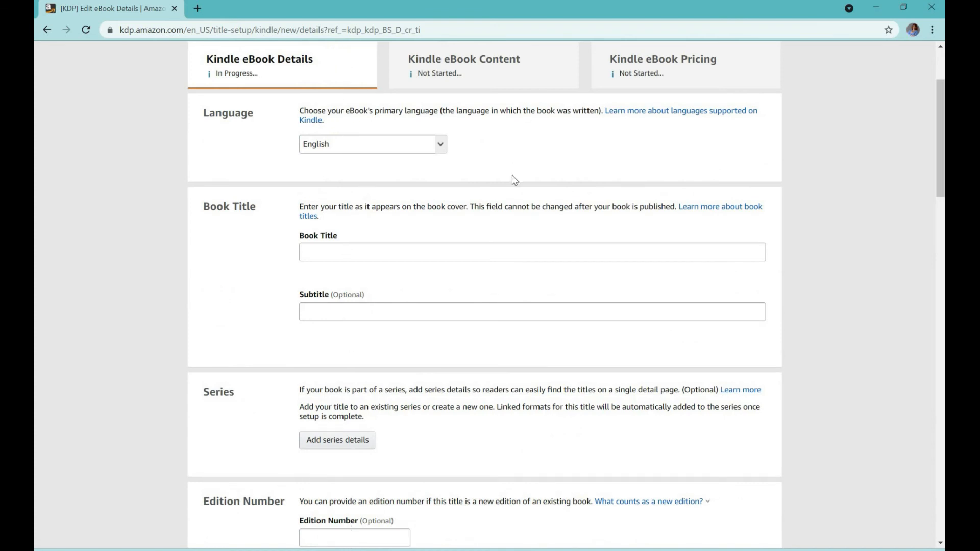
pyautogui.scroll(-10, 513, 180)
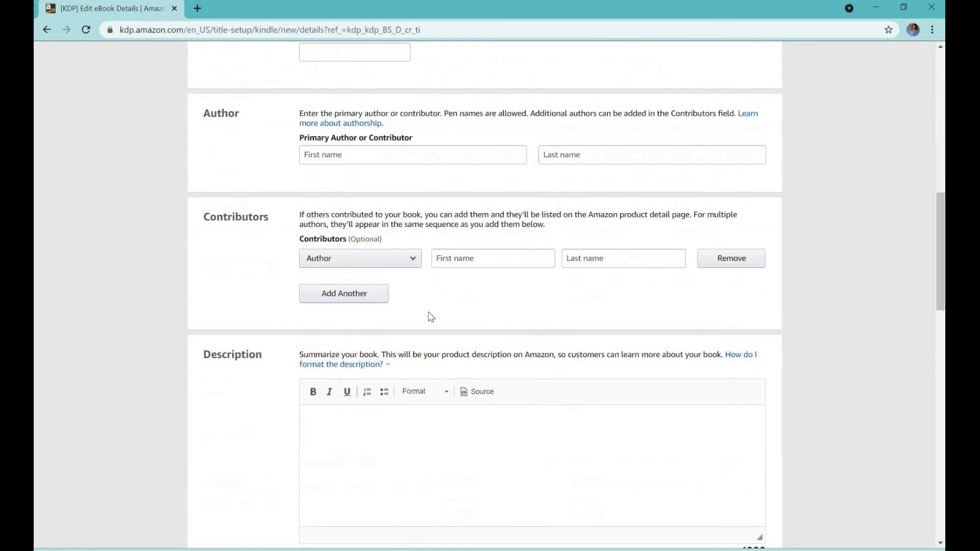
pyautogui.scroll(-3, 429, 316)
pyautogui.scroll(15, 437, 313)
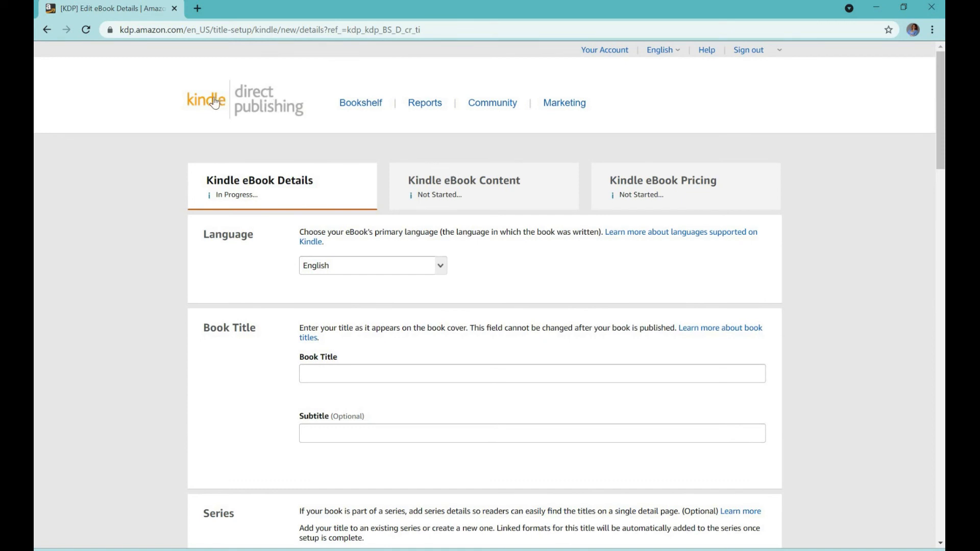
pyautogui.click(361, 102)
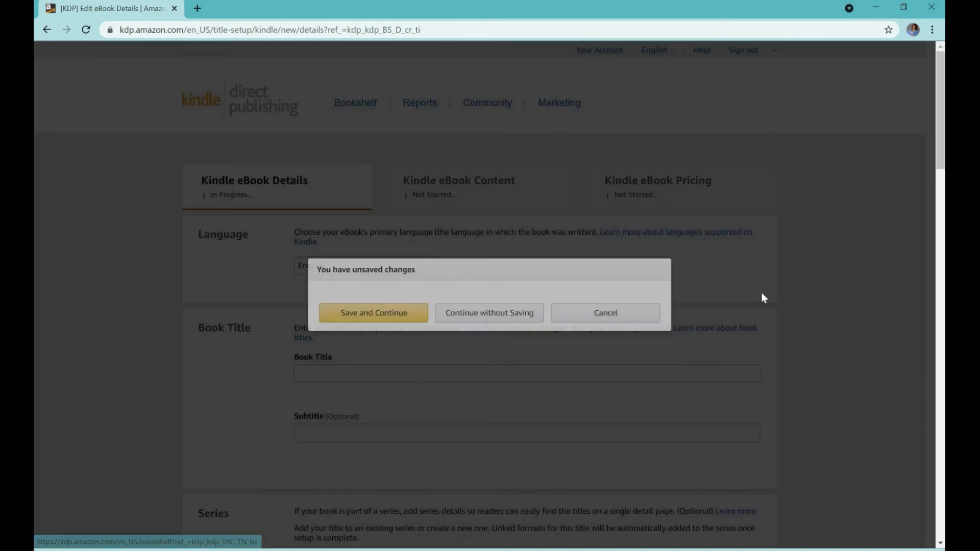
pyautogui.click(476, 322)
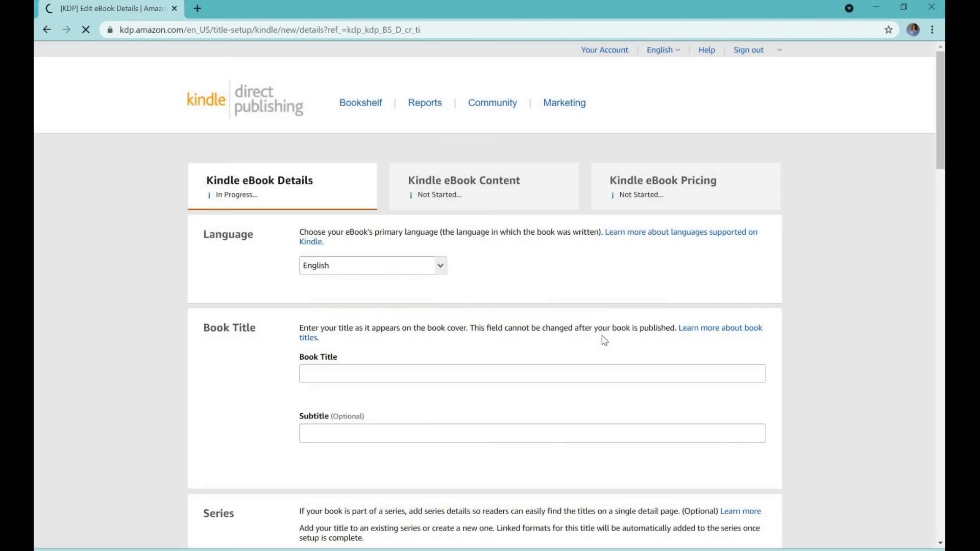
# Open the author copies order page for the live paperback "I'm So Over It" from the book list.
pyautogui.scroll(-1, 604, 341)
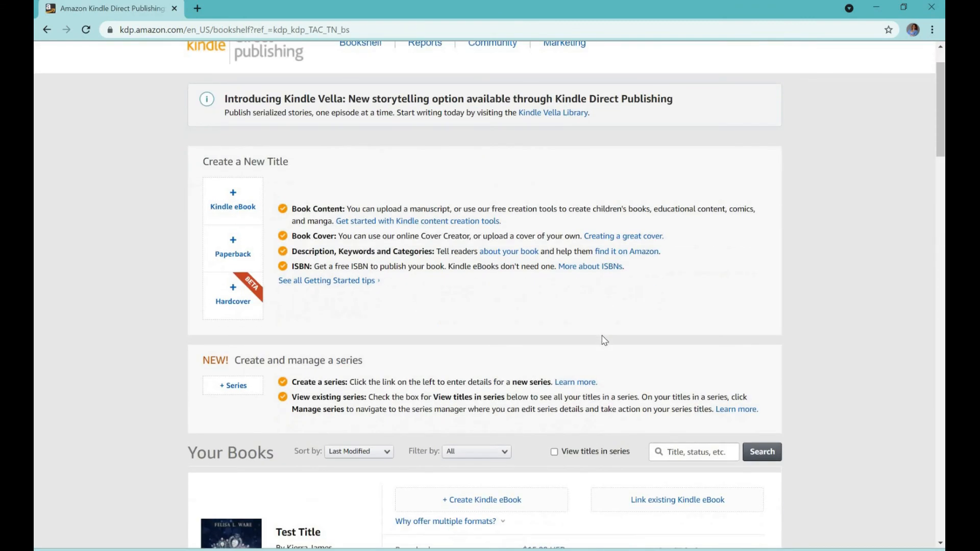
pyautogui.scroll(-1, 604, 340)
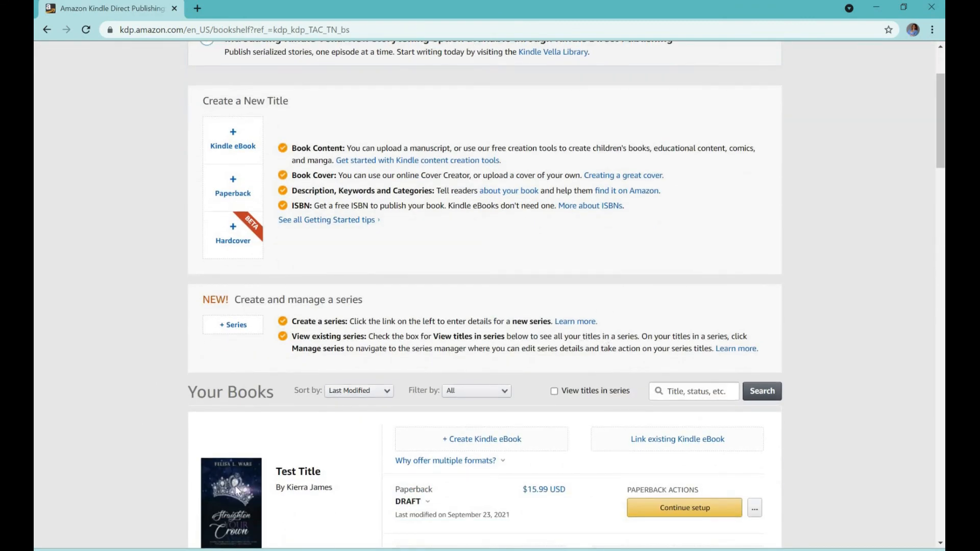
pyautogui.scroll(-3, 232, 490)
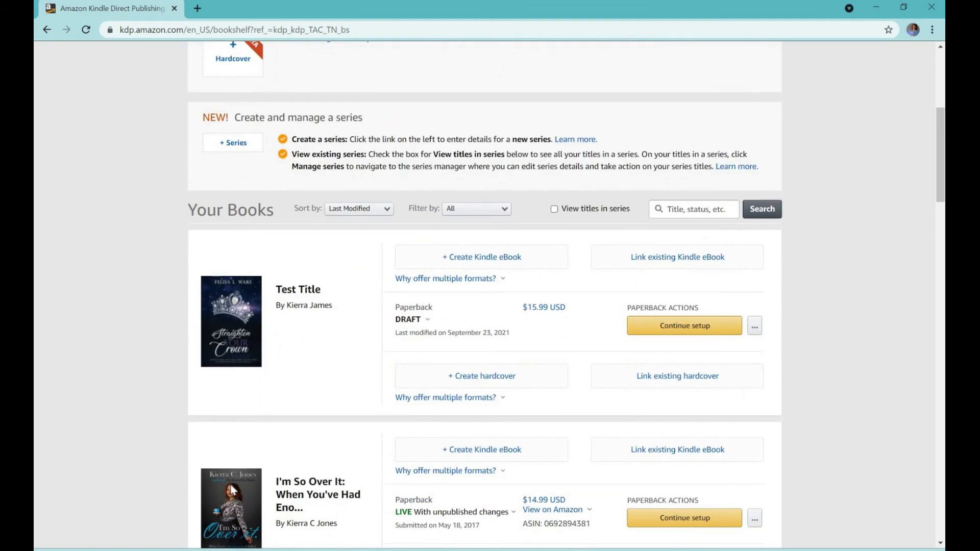
pyautogui.scroll(-2, 231, 490)
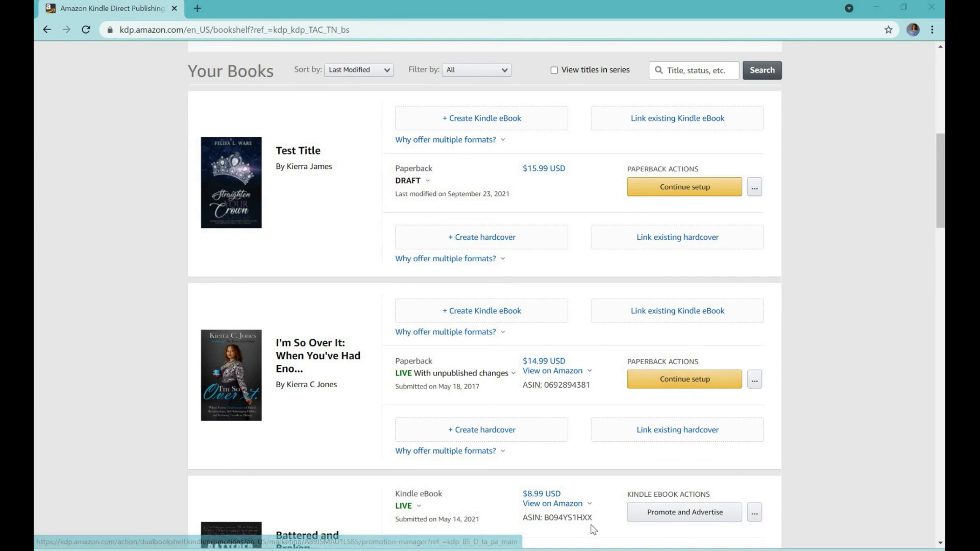
pyautogui.click(754, 380)
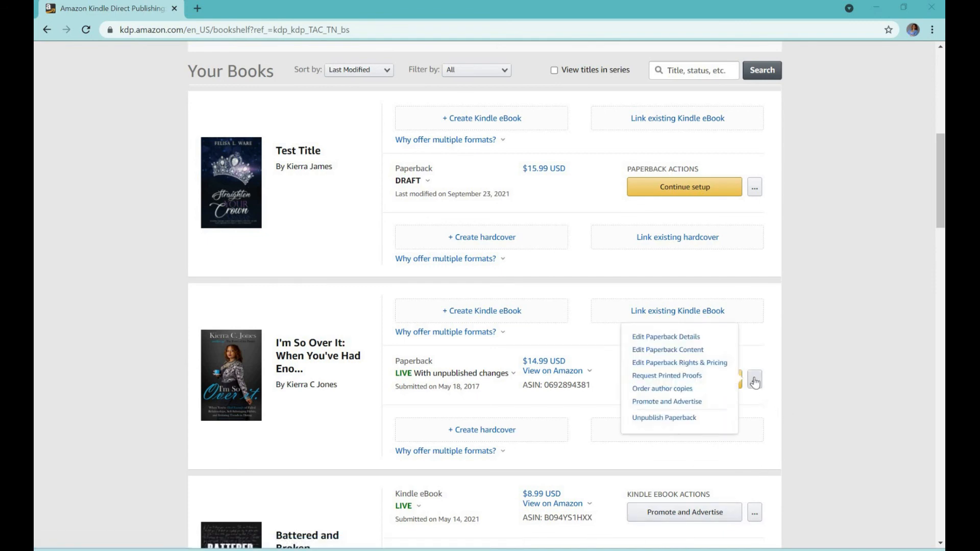
pyautogui.click(681, 390)
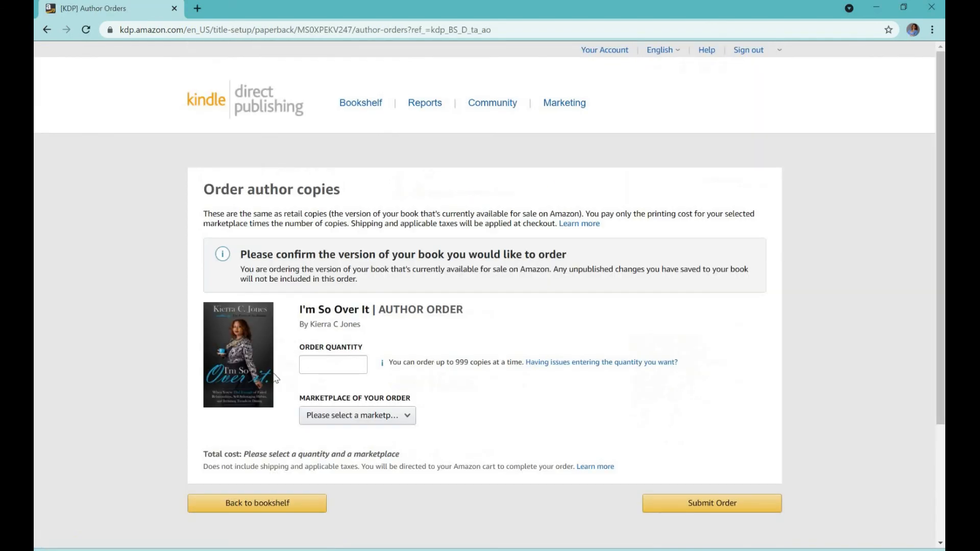
# Submit an order for 50 author copies with Amazon.com as the marketplace.
pyautogui.click(331, 369)
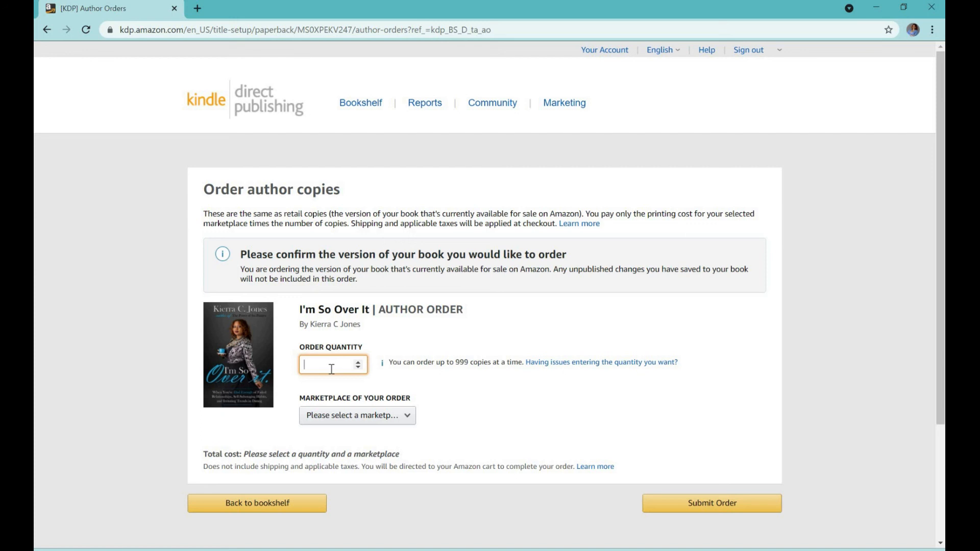
pyautogui.write('50')
pyautogui.click(384, 418)
pyautogui.click(380, 431)
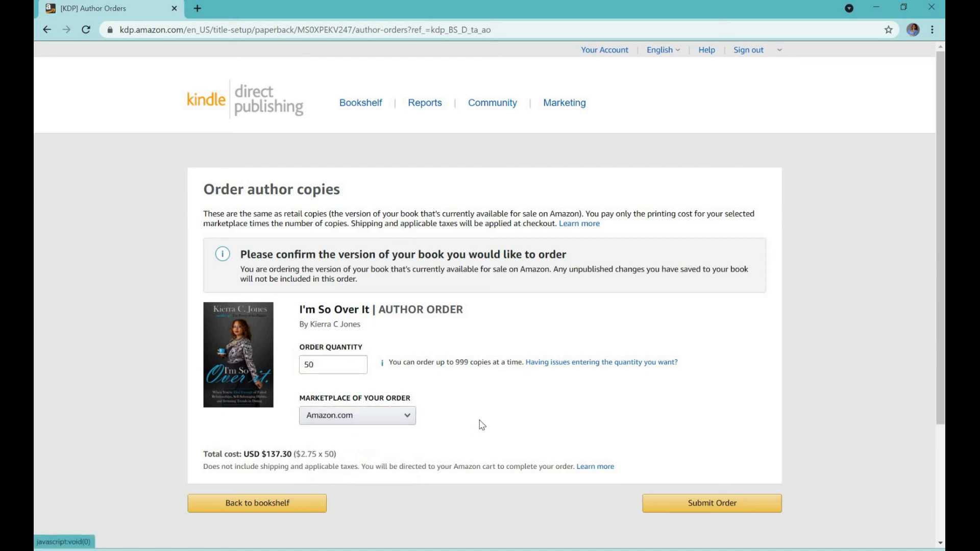
pyautogui.click(747, 513)
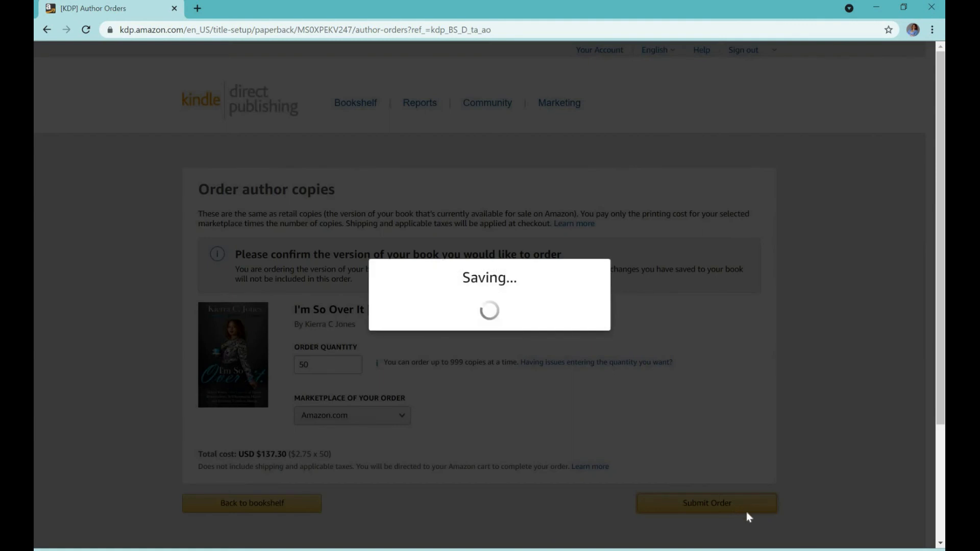